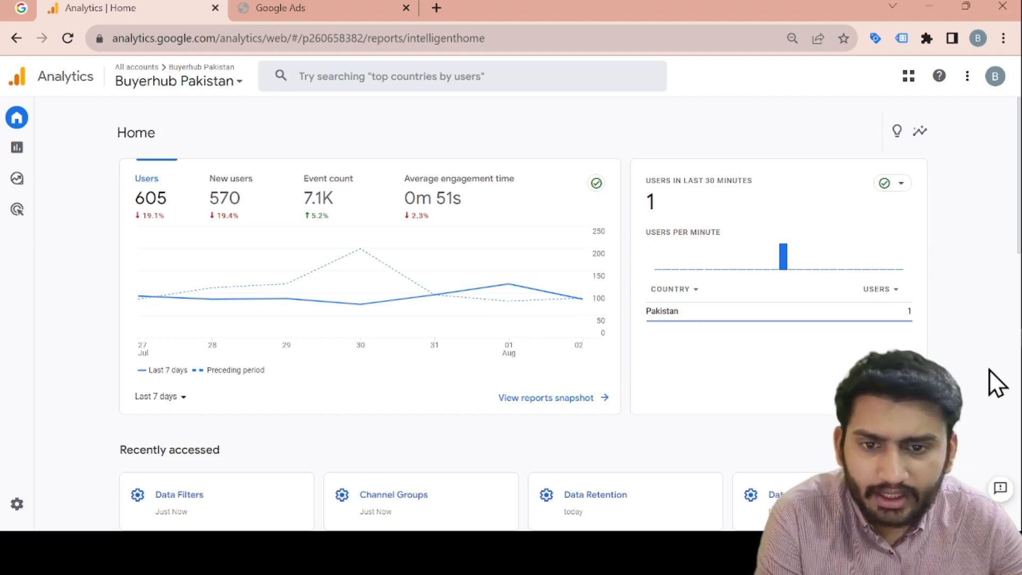
Open the Data Collection settings of the property from the Analytics administration page
mouse_move(10, 248)
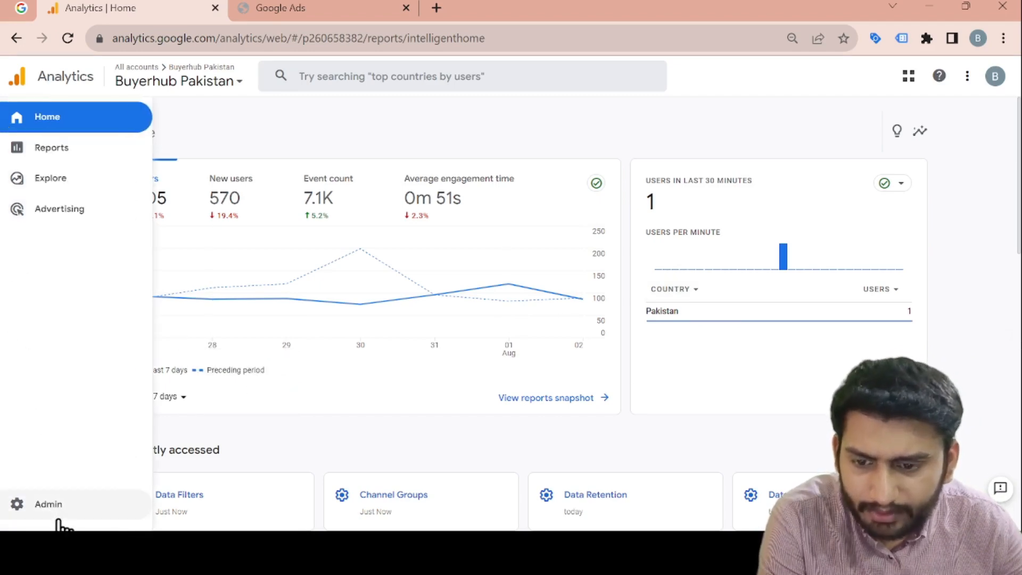
click(58, 494)
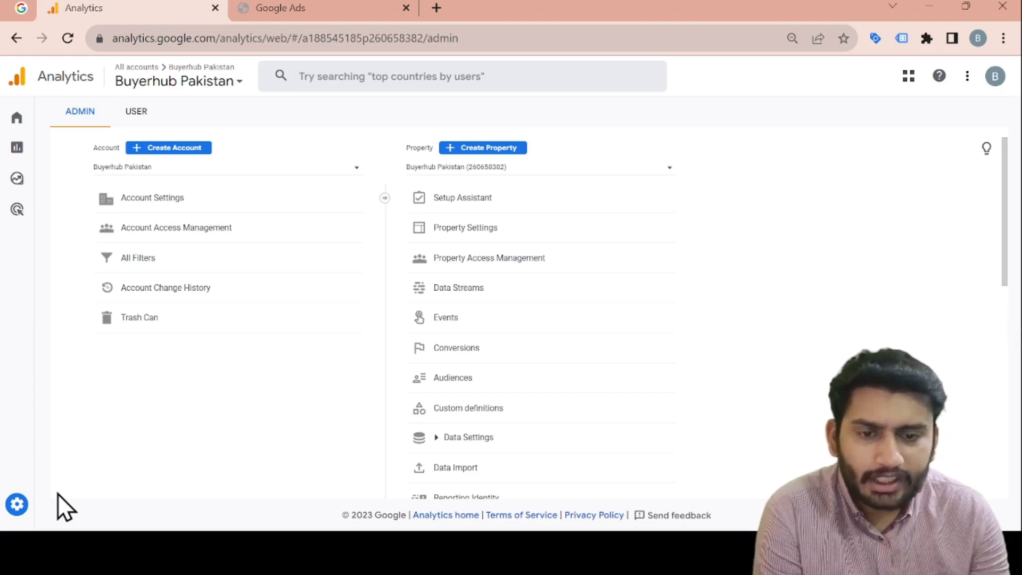
double_click(414, 145)
scroll(524, 341, down, 1)
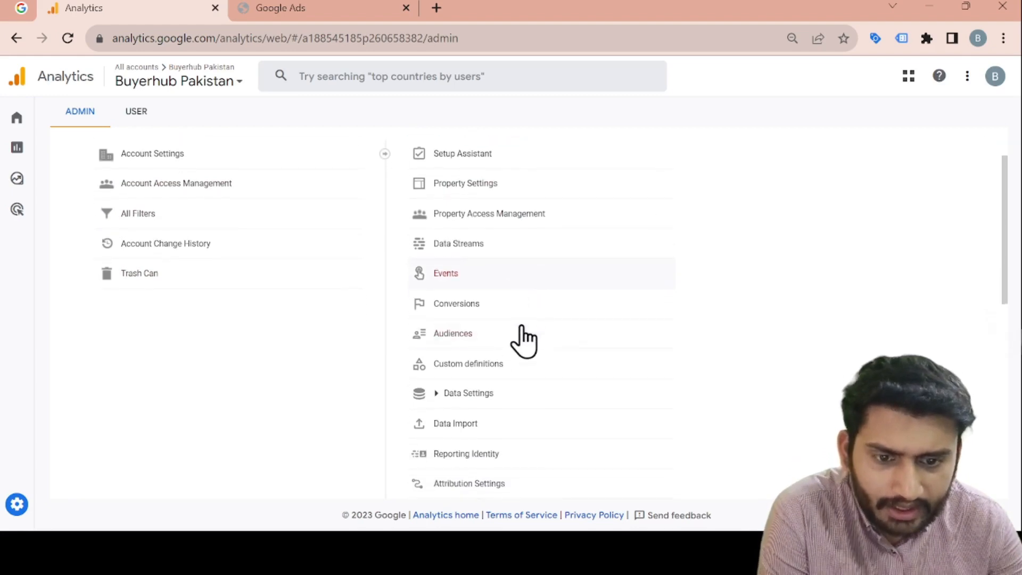
click(447, 394)
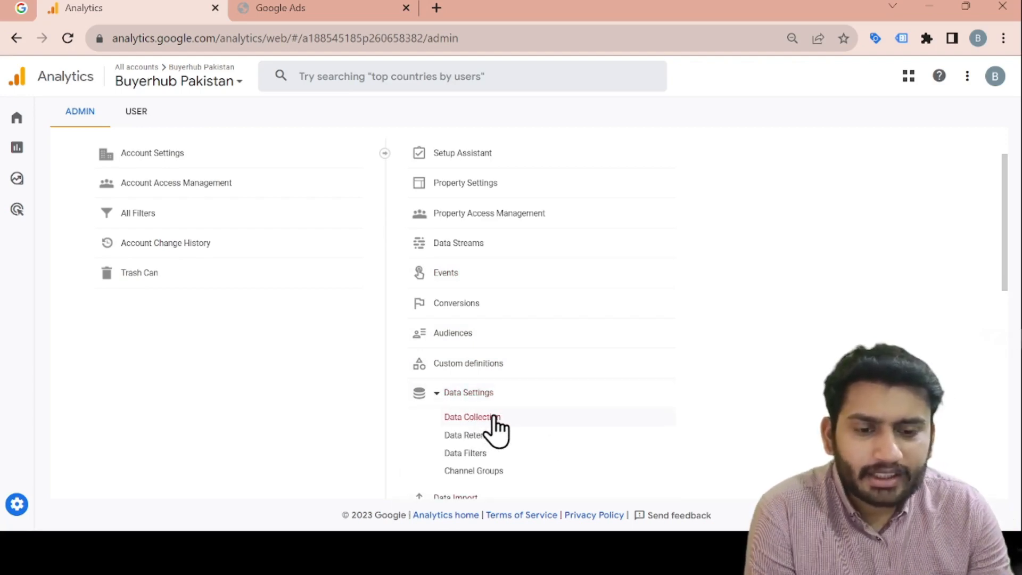
click(495, 418)
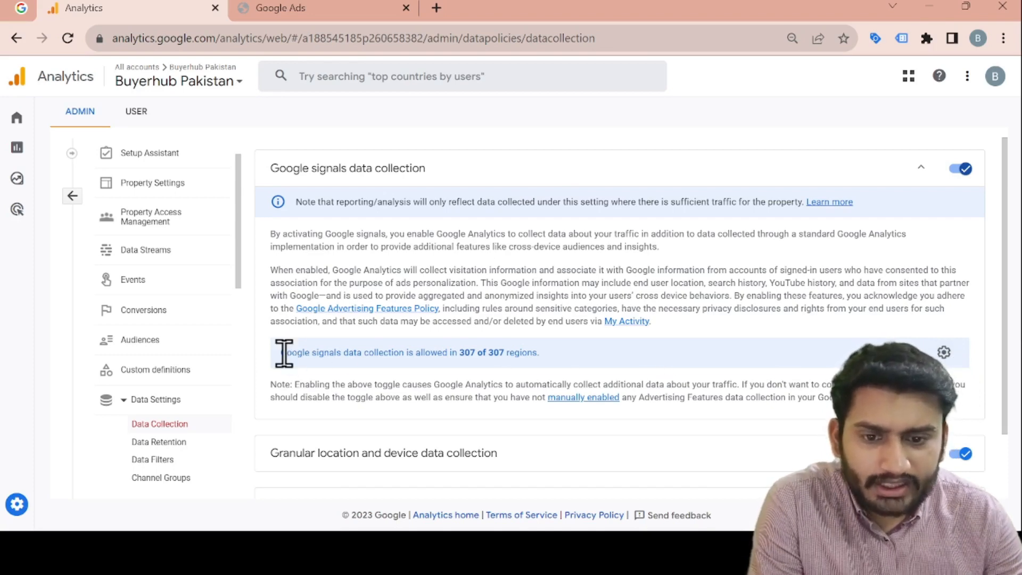
Review the regions allowed for Google signals and expand the Granular location and device data collection section
double_click(463, 353)
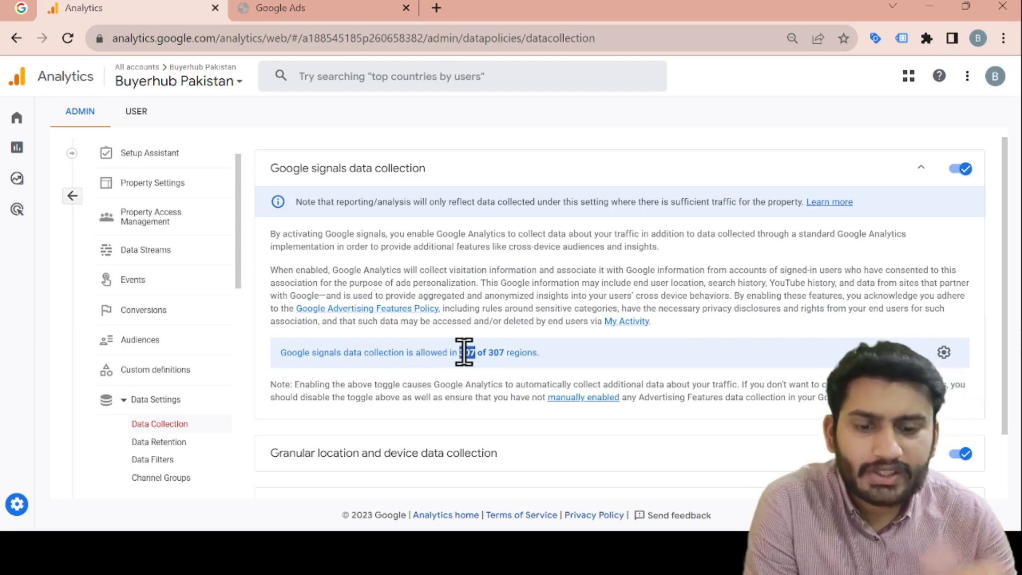
scroll(464, 352, down, 2)
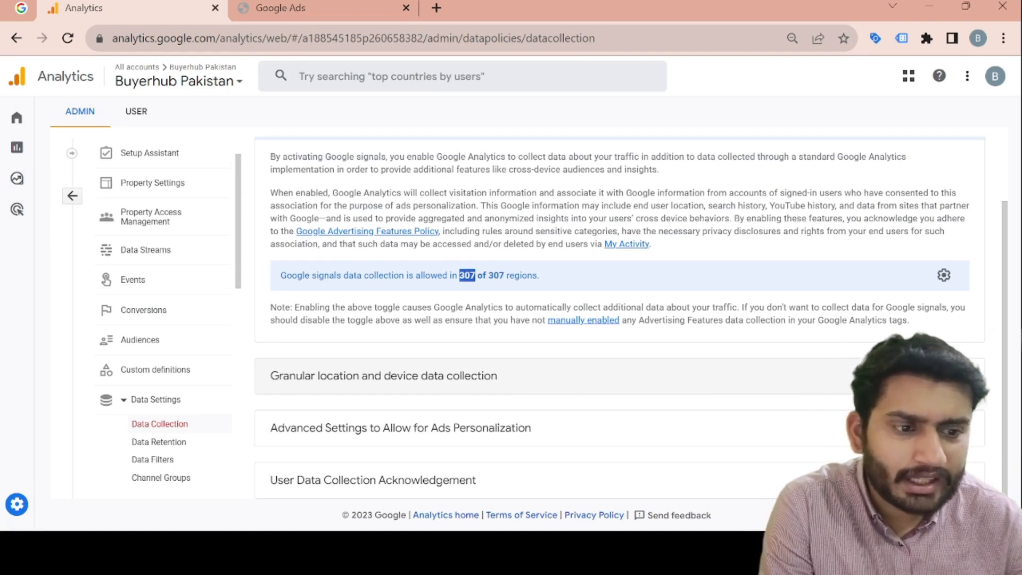
click(734, 379)
scroll(584, 410, down, 3)
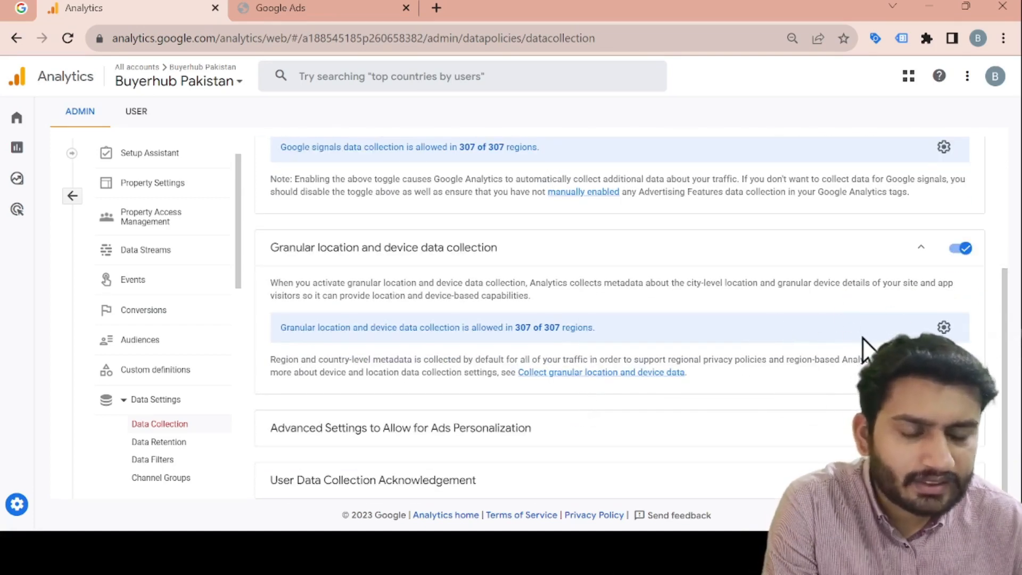
Disallow all regions for granular location and device data collection, and allow only Pakistan
click(944, 328)
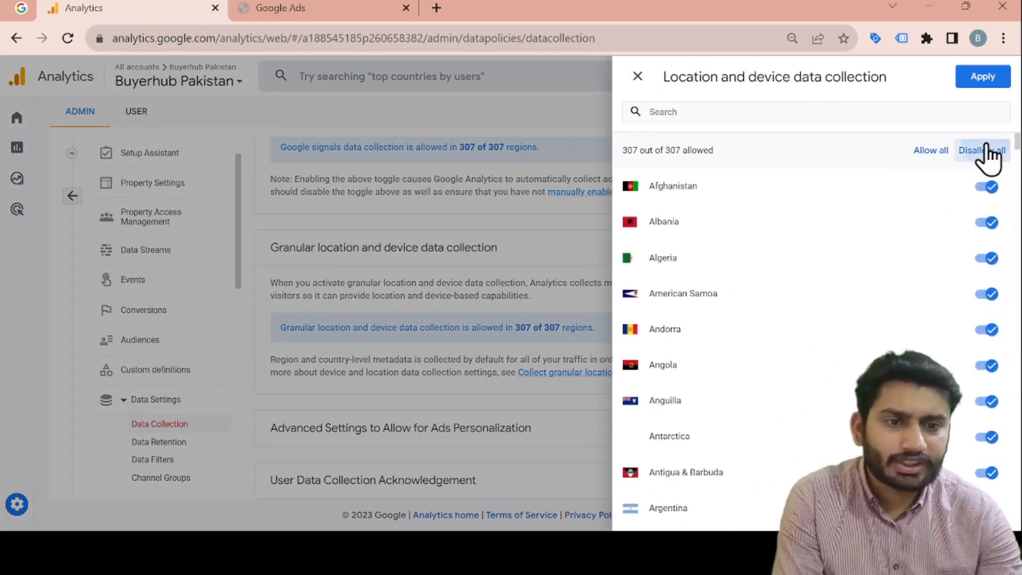
click(859, 106)
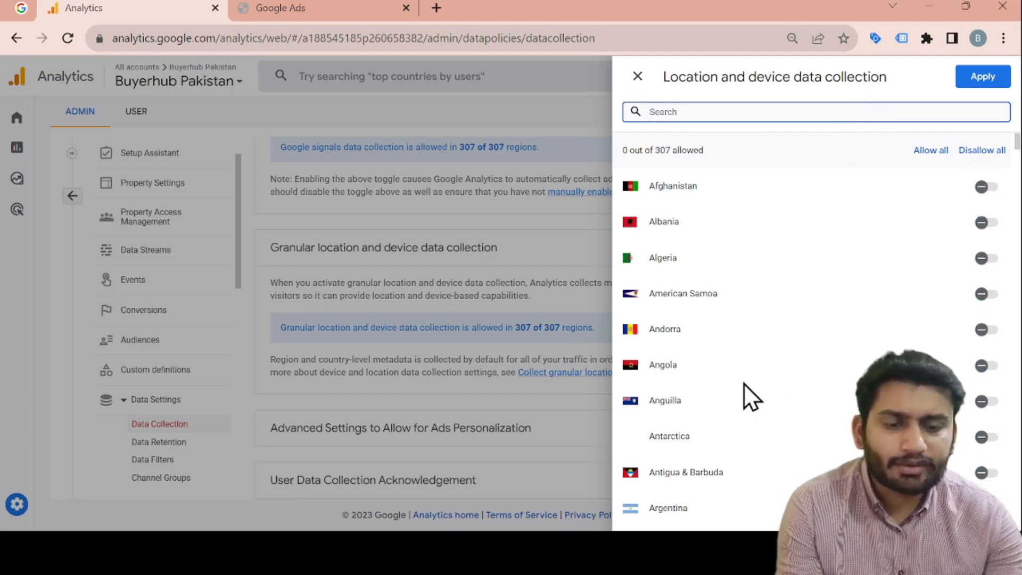
text(pak)
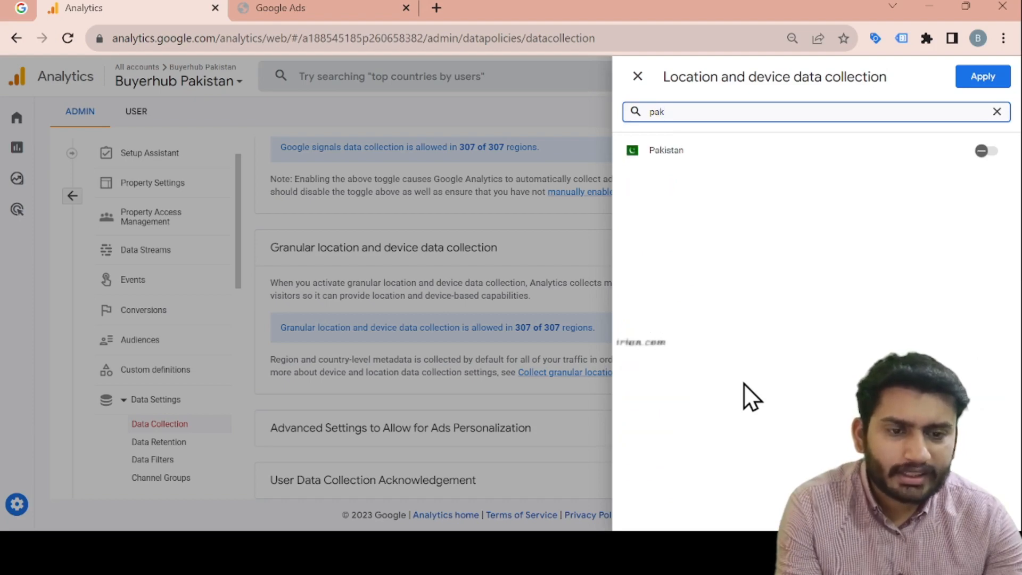
click(985, 151)
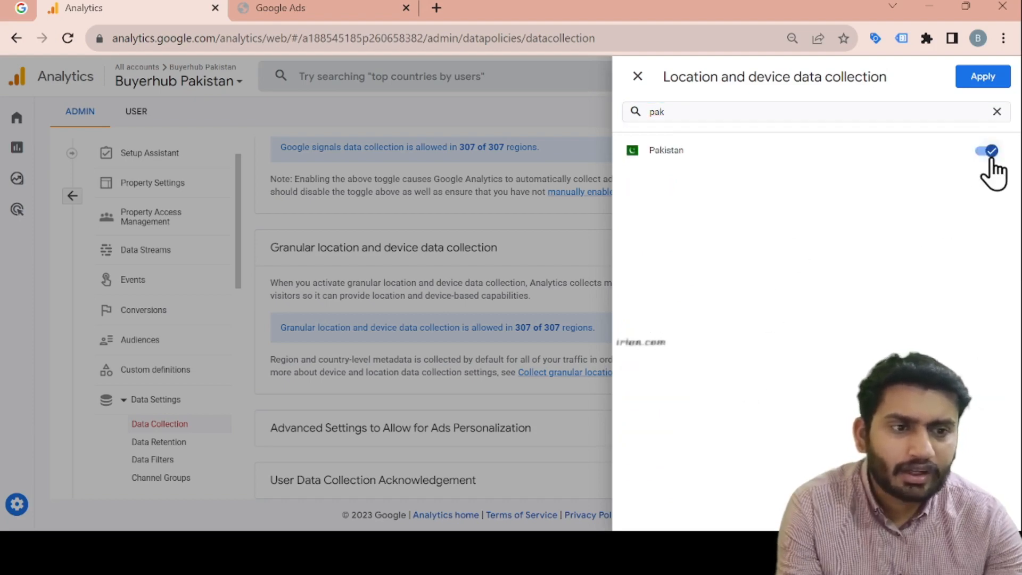
Find regions matching "us", allow Massachusetts, and close the region settings without applying the changes
text(us)
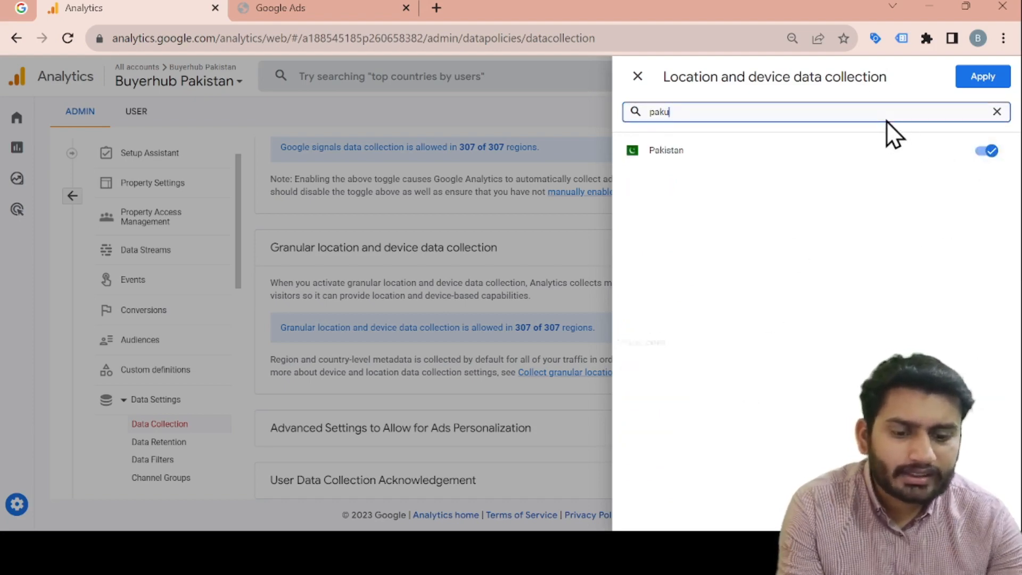
key(BackSpace)
key(BackSpace)
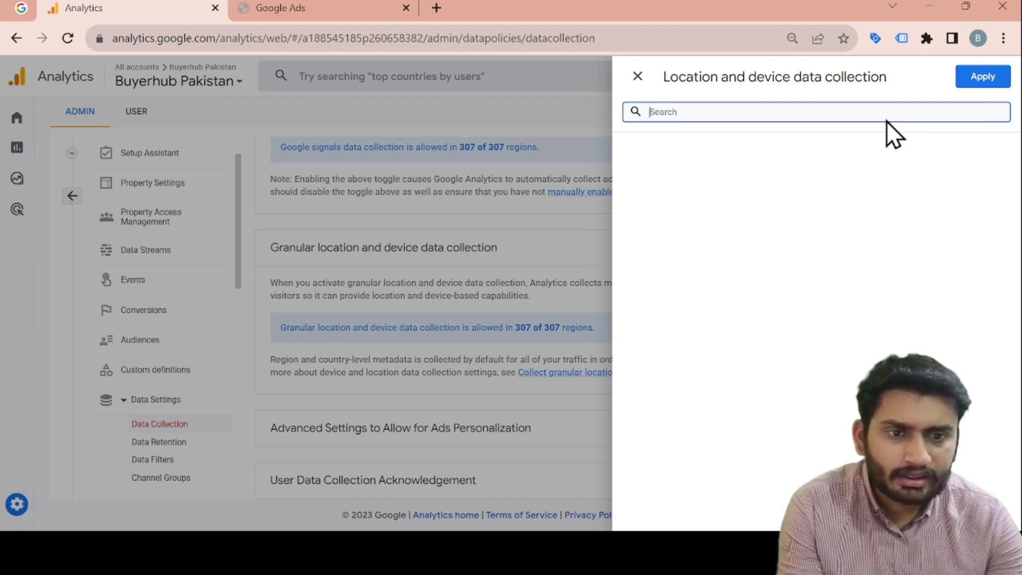
text(us)
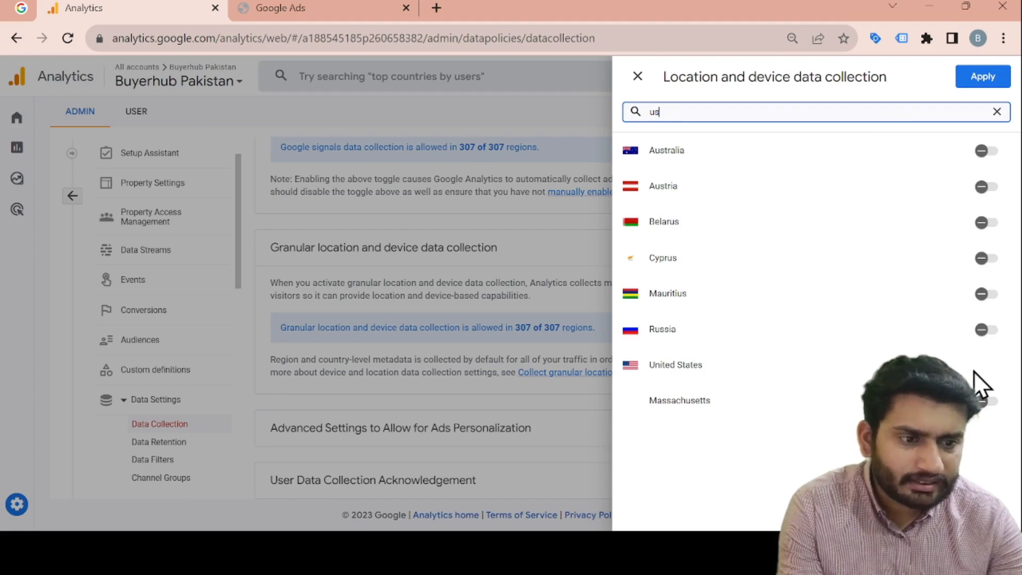
click(982, 407)
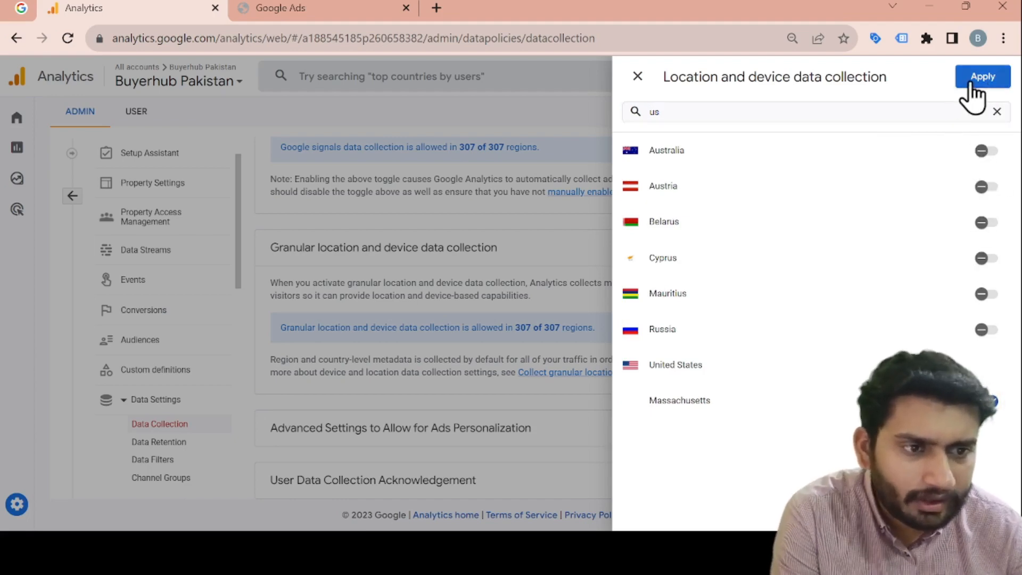
click(1001, 112)
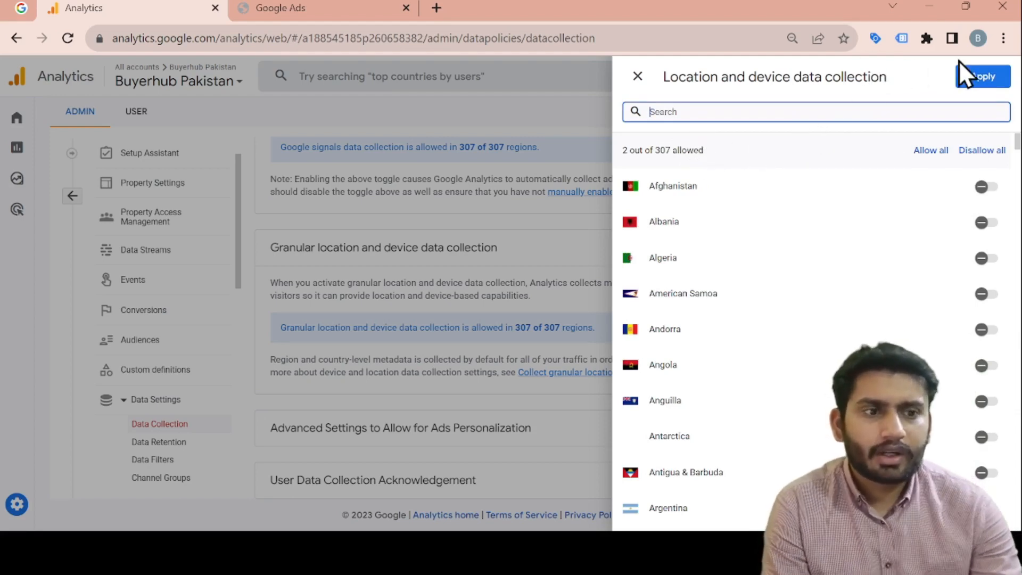
click(633, 76)
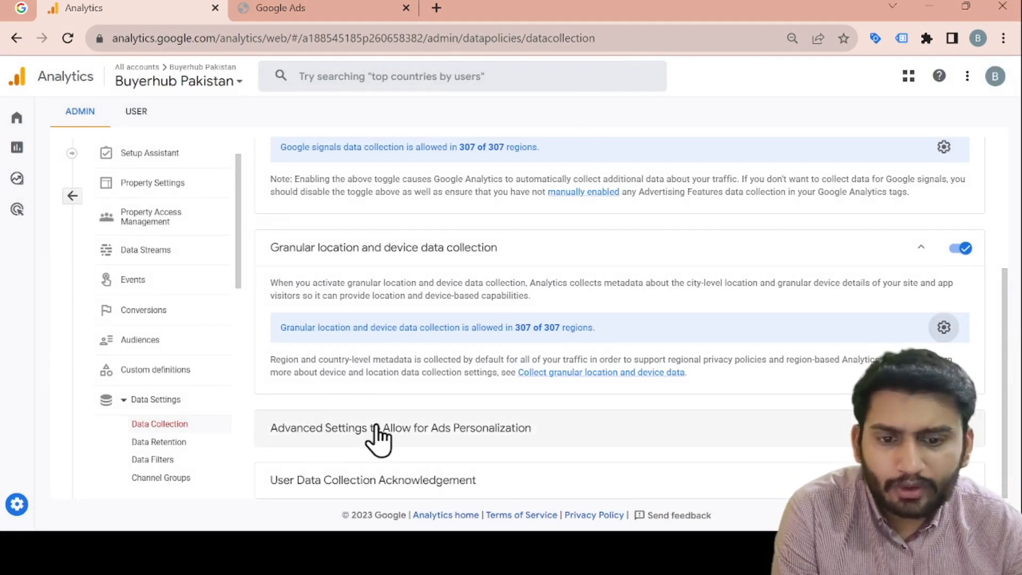
Review the regional controls for ads personalization and expand the User Data Collection Acknowledgement section
click(519, 434)
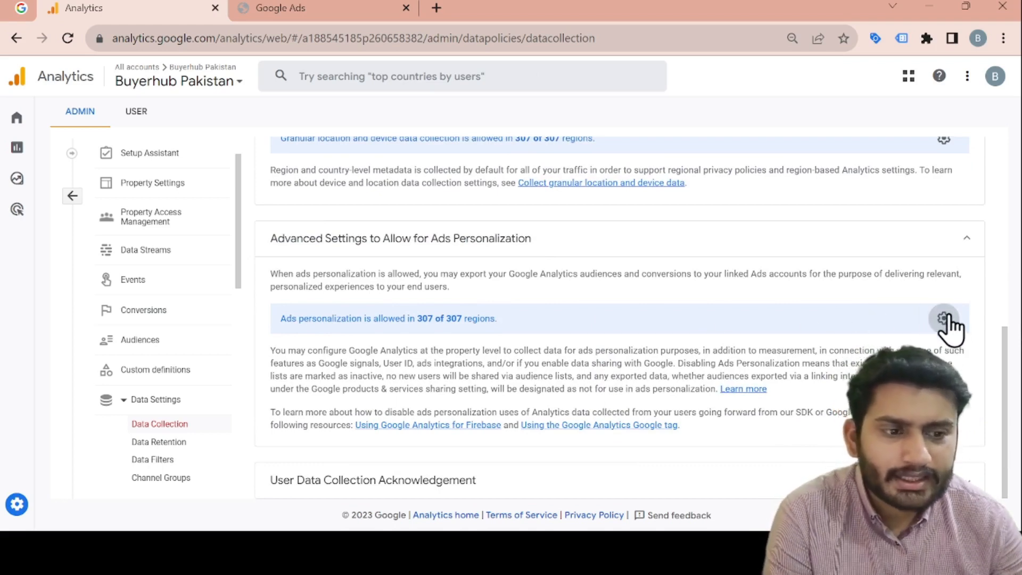
click(858, 321)
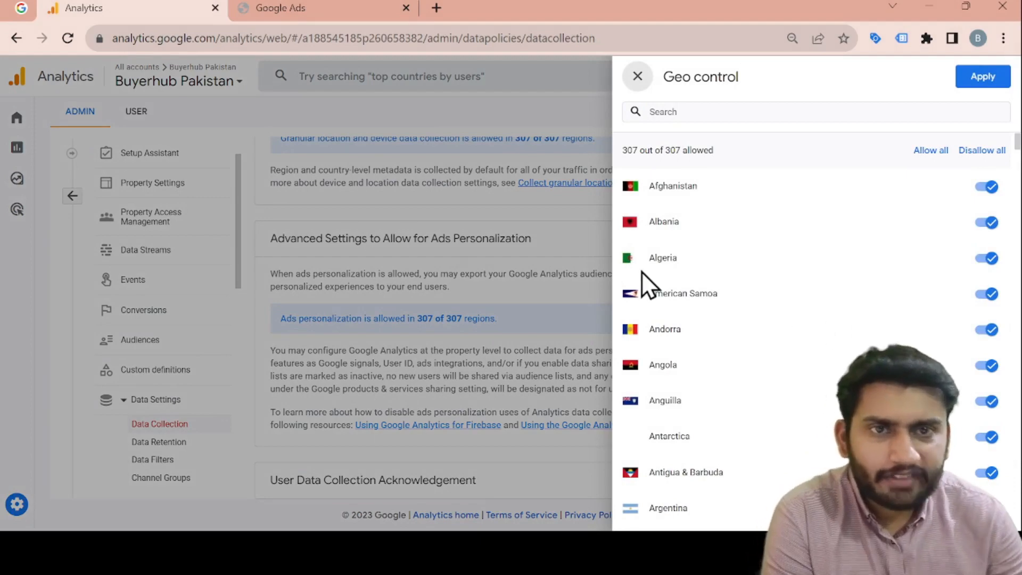
click(538, 295)
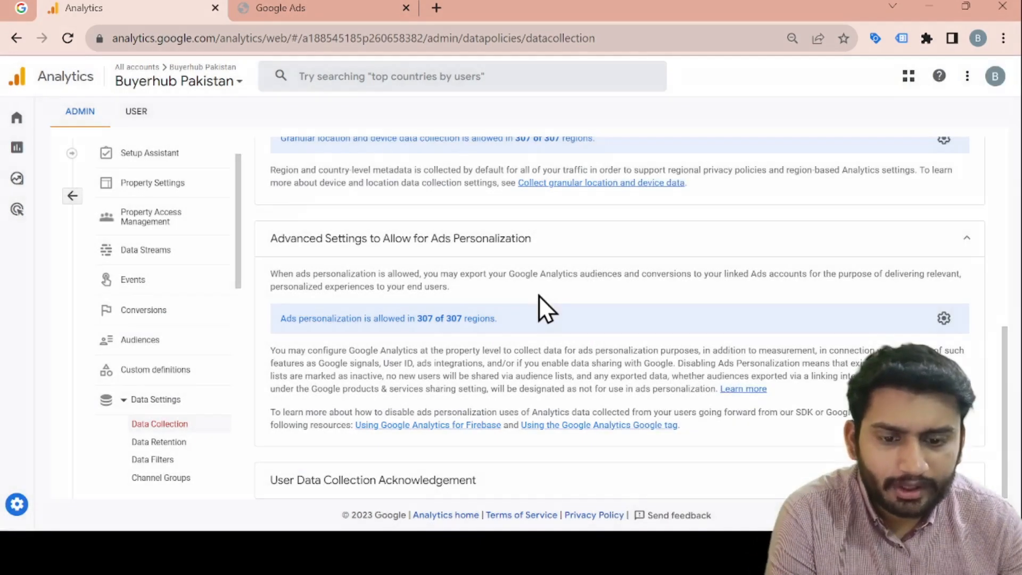
click(406, 489)
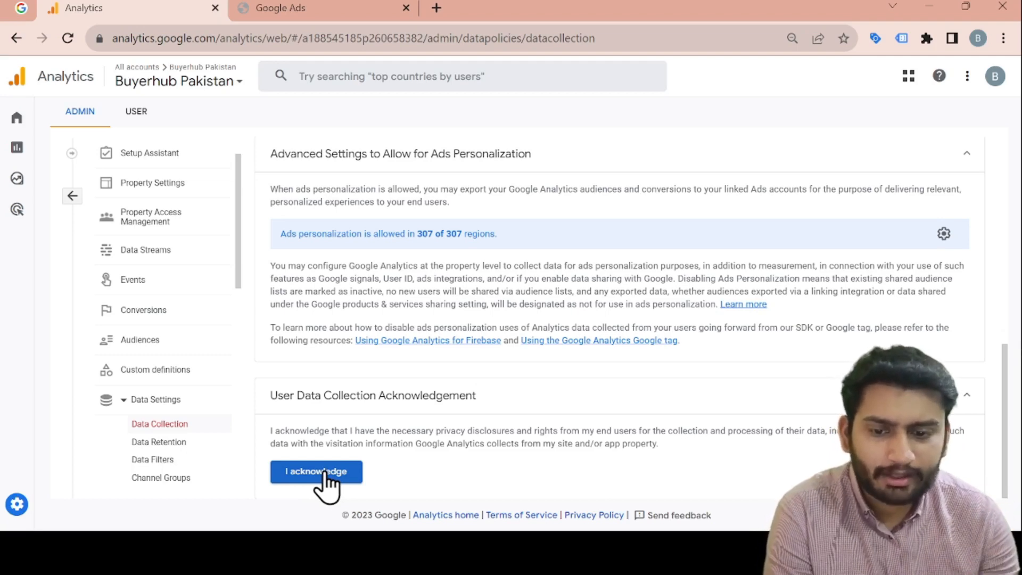
Set the property's event data retention to 14 months and save the Data Retention settings
click(183, 442)
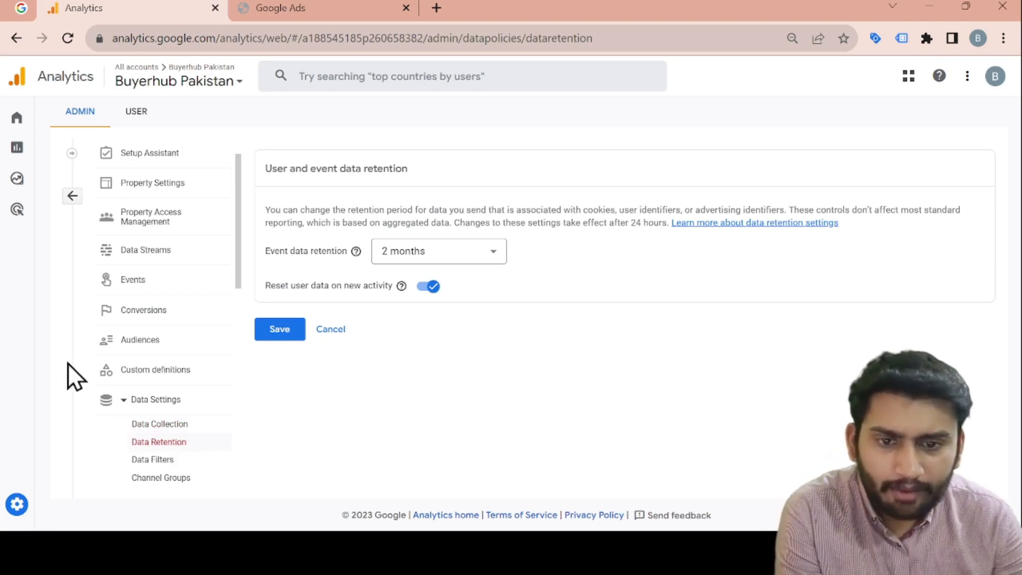
click(405, 256)
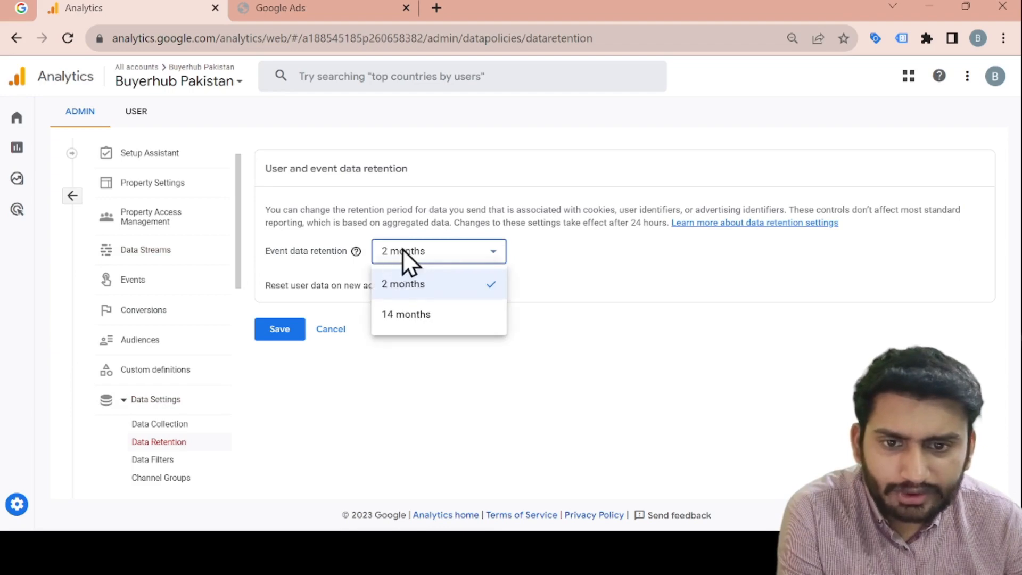
click(338, 168)
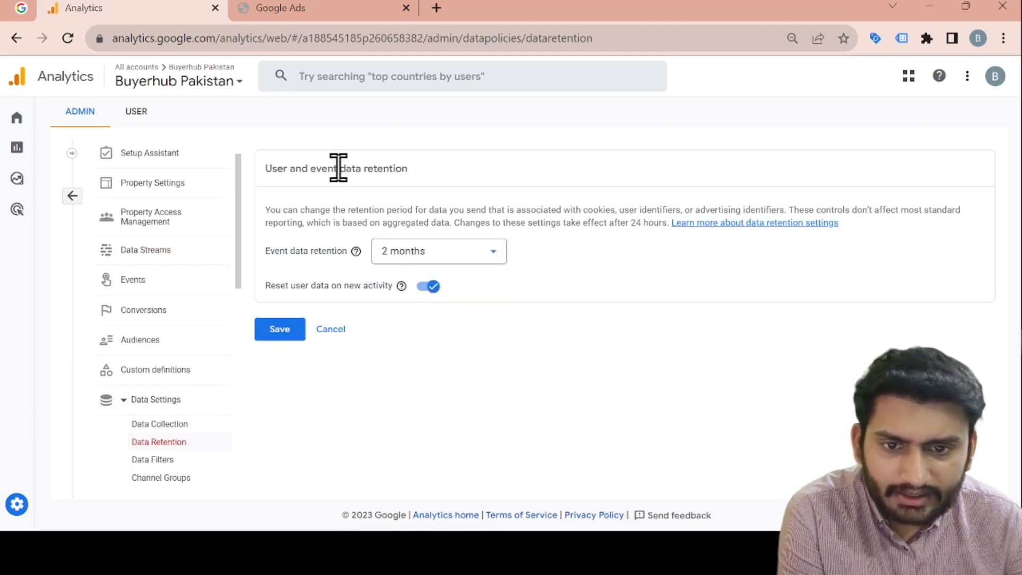
triple_click(338, 168)
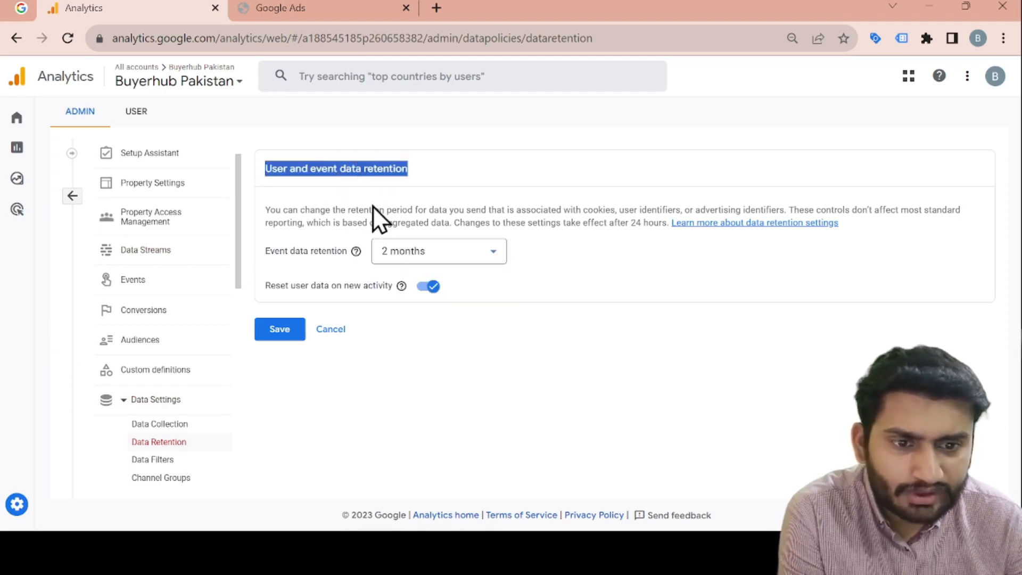
click(394, 254)
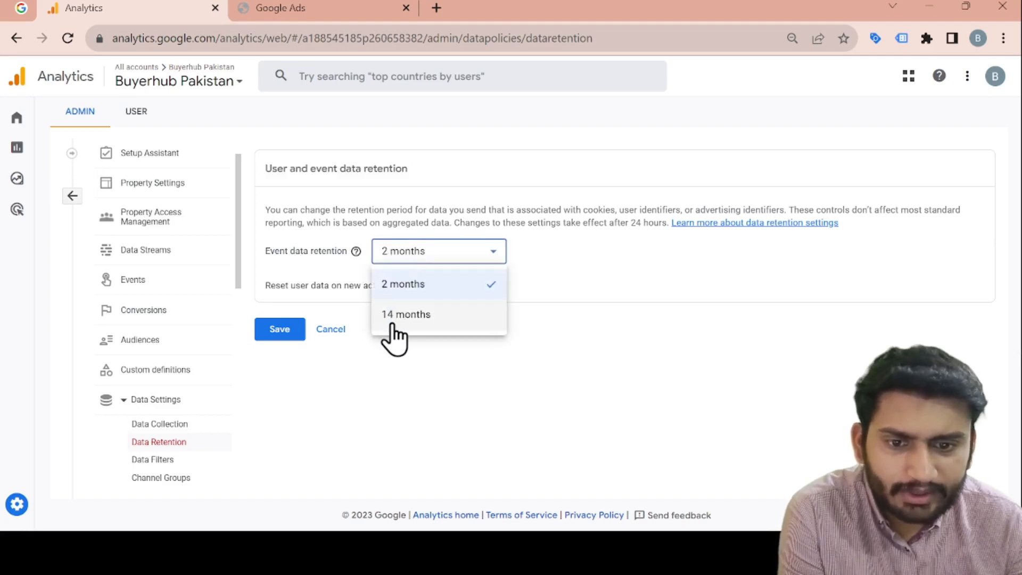
click(446, 325)
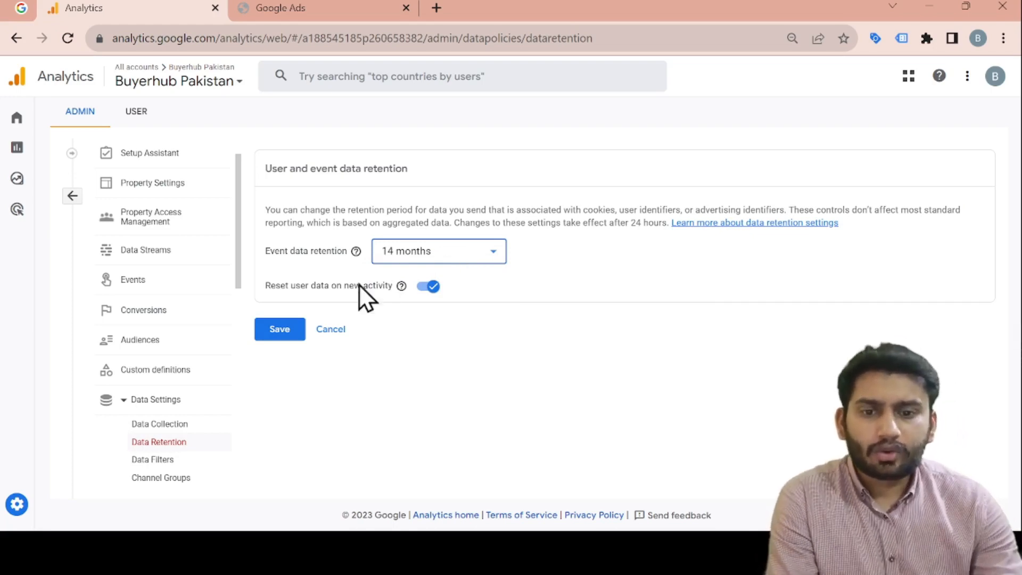
click(287, 329)
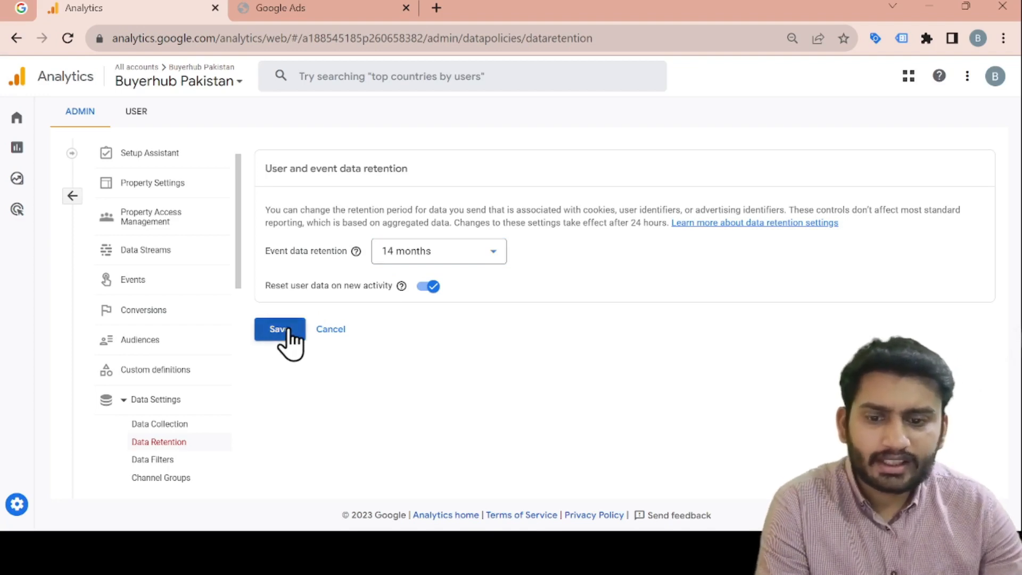
Start a new data filter of the Internal traffic type and check the available filter operations
scroll(200, 438, down, 2)
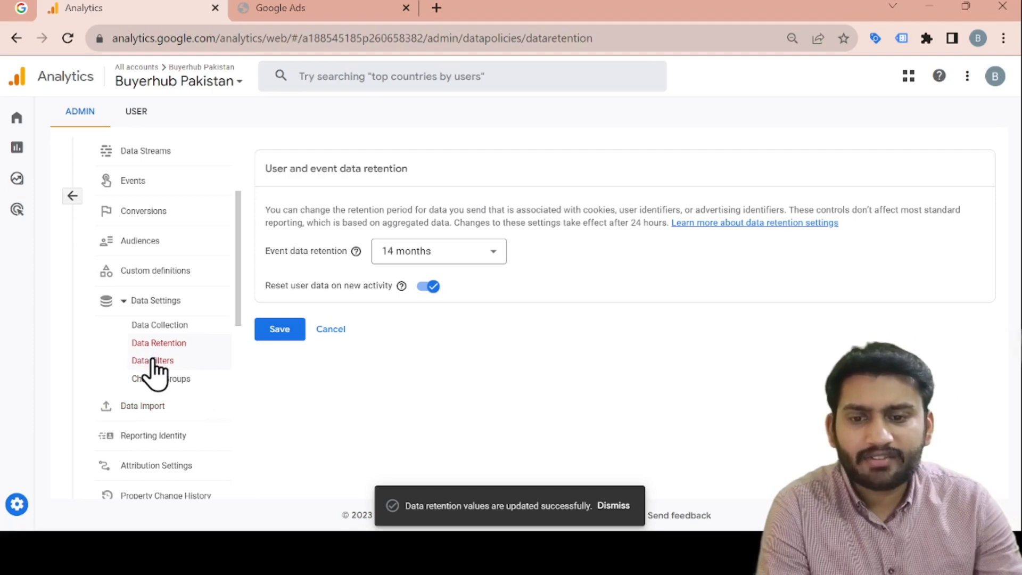
click(154, 362)
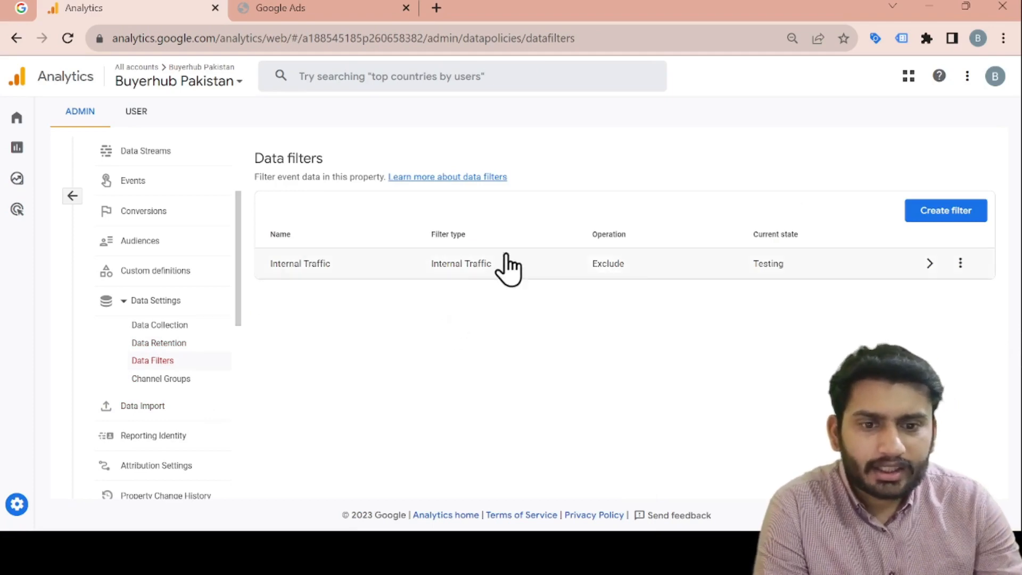
click(914, 218)
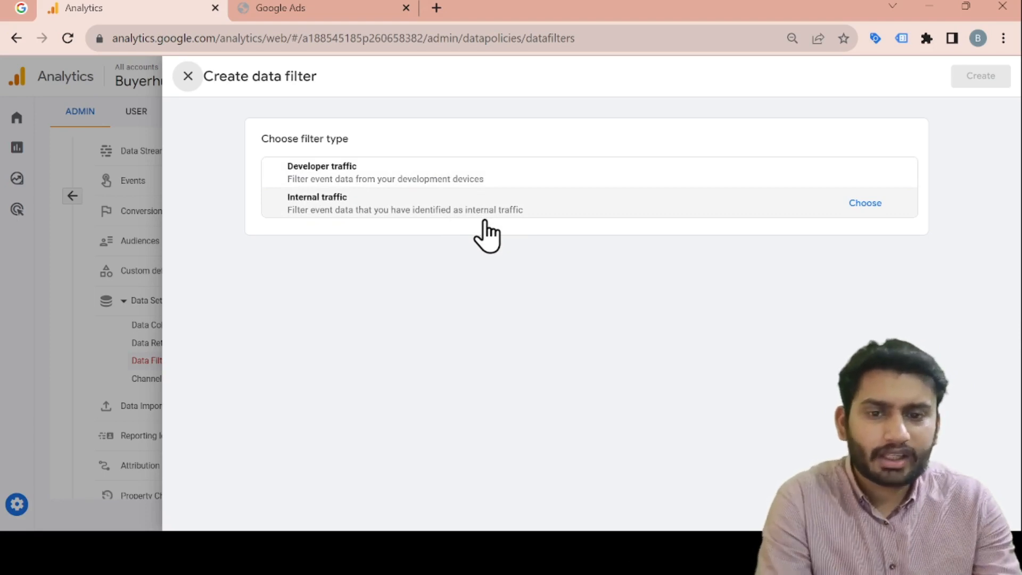
click(864, 204)
scroll(650, 320, down, 1)
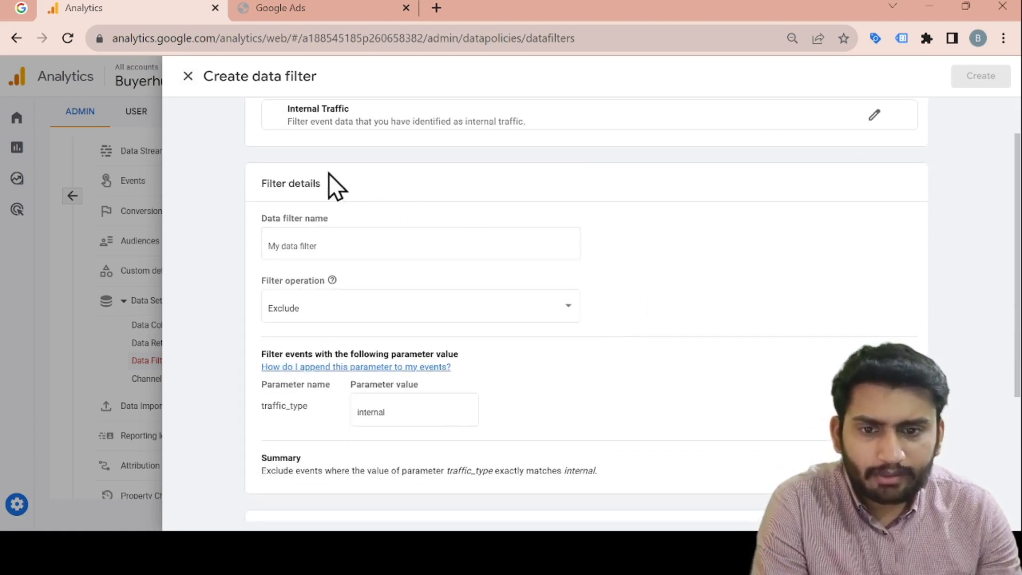
click(315, 241)
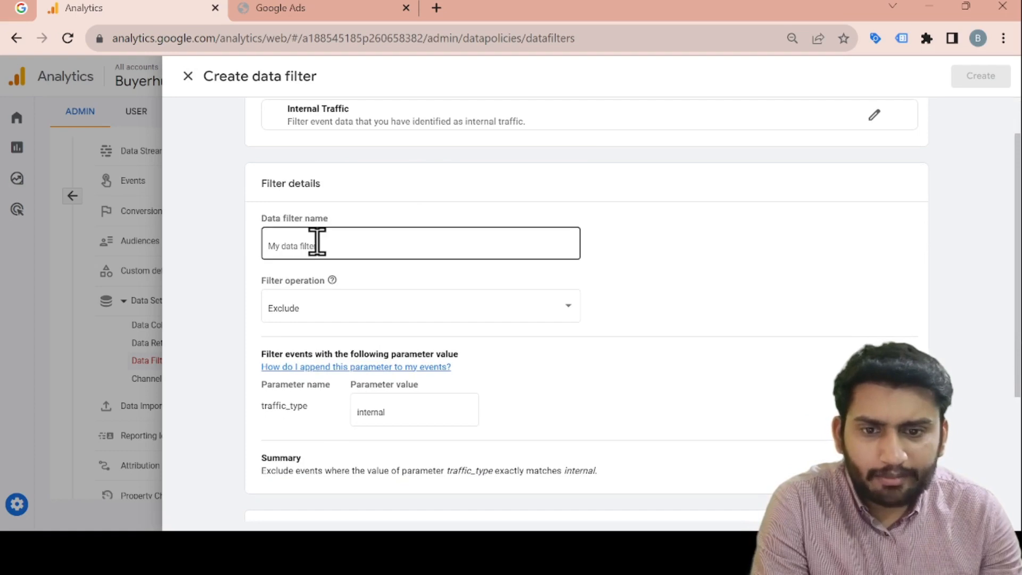
click(441, 311)
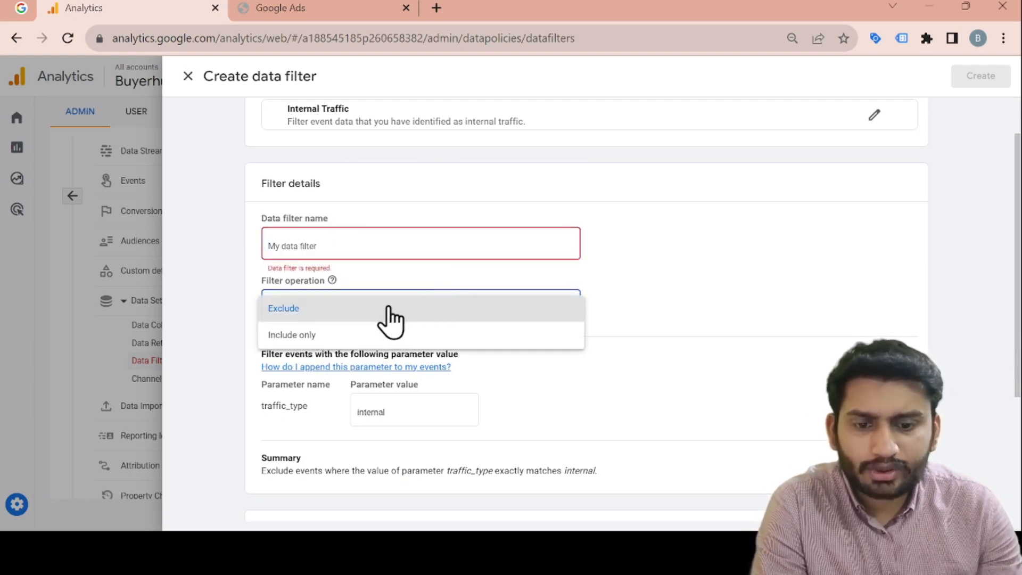
click(520, 391)
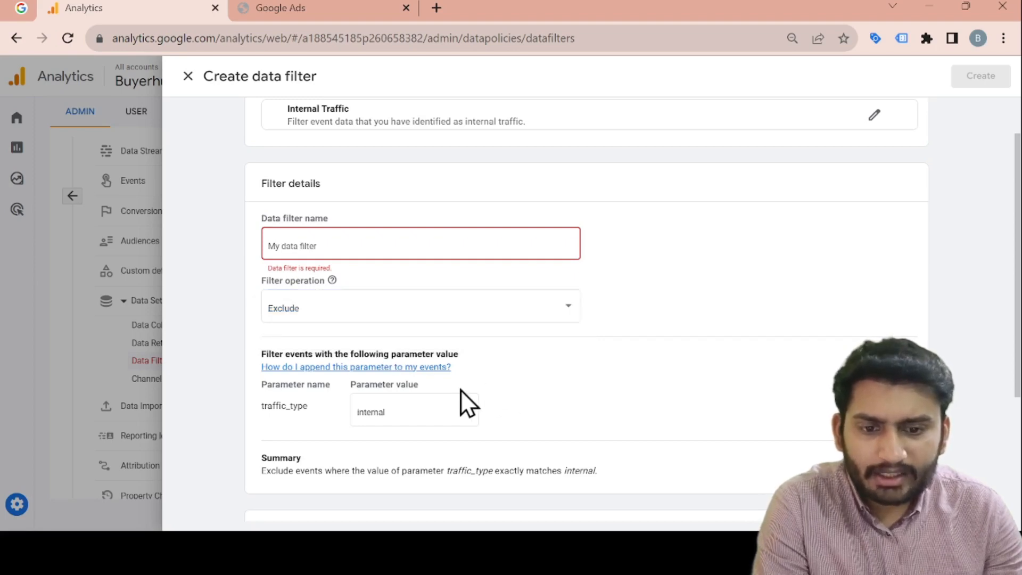
Review the filter's parameter name, parameter value and filter state options, and close the form without creating the filter
triple_click(280, 388)
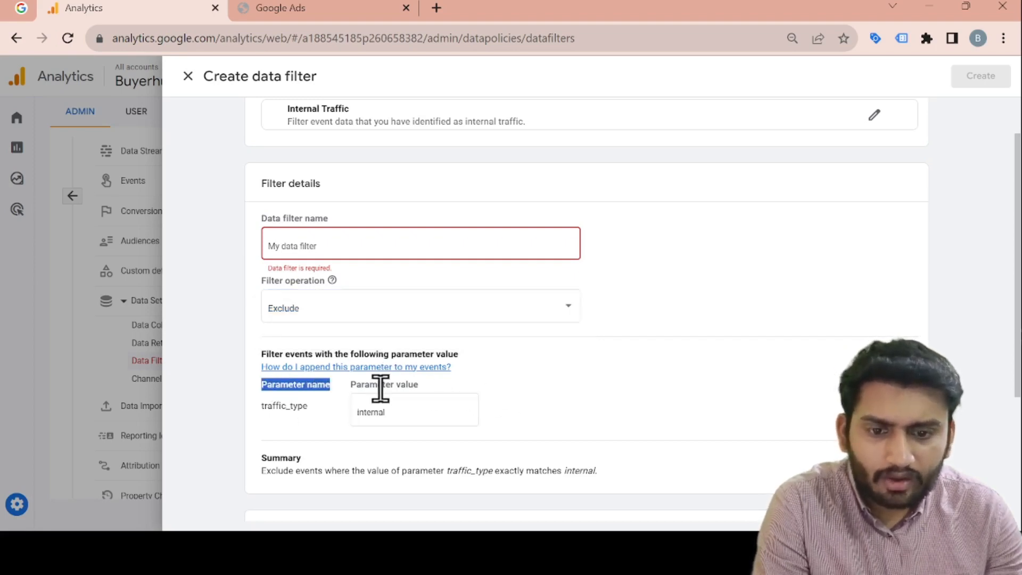
triple_click(396, 385)
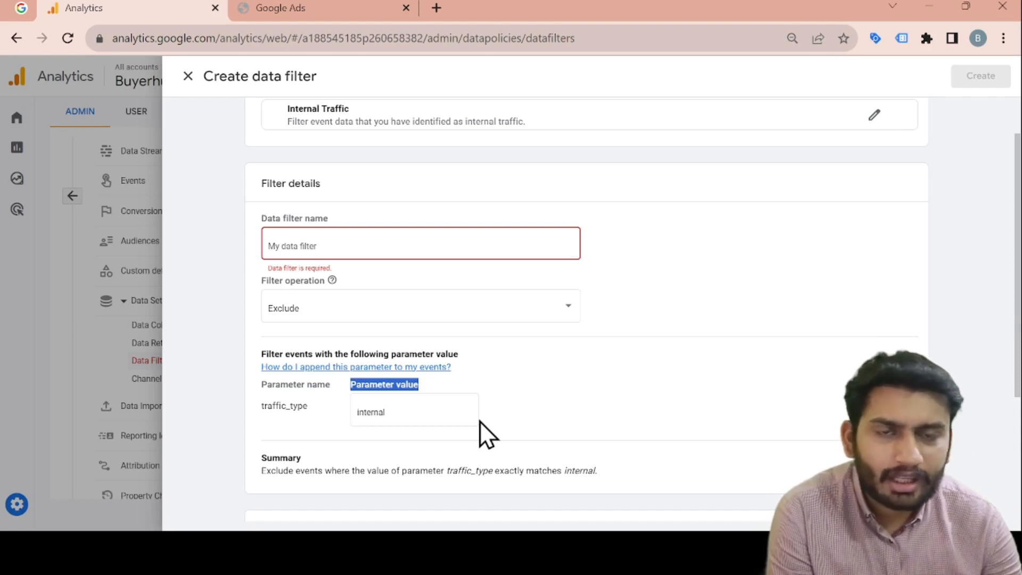
double_click(283, 405)
double_click(376, 411)
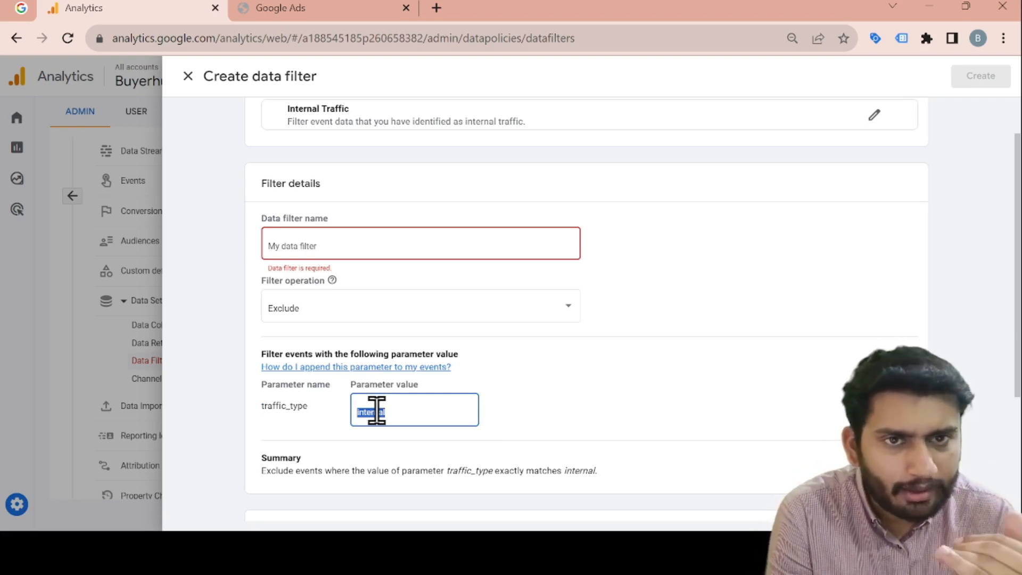
scroll(376, 411, down, 4)
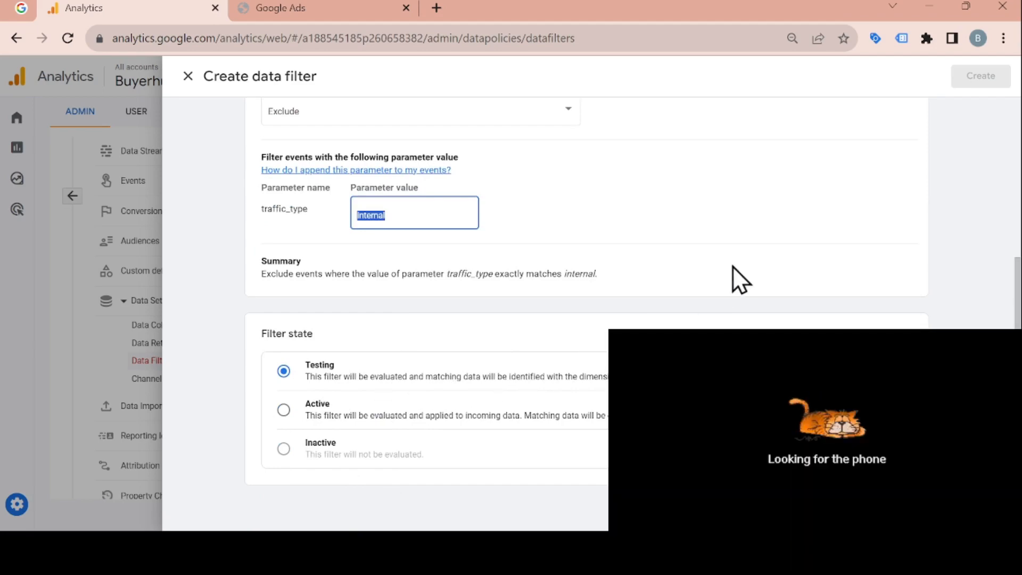
scroll(732, 266, up, 5)
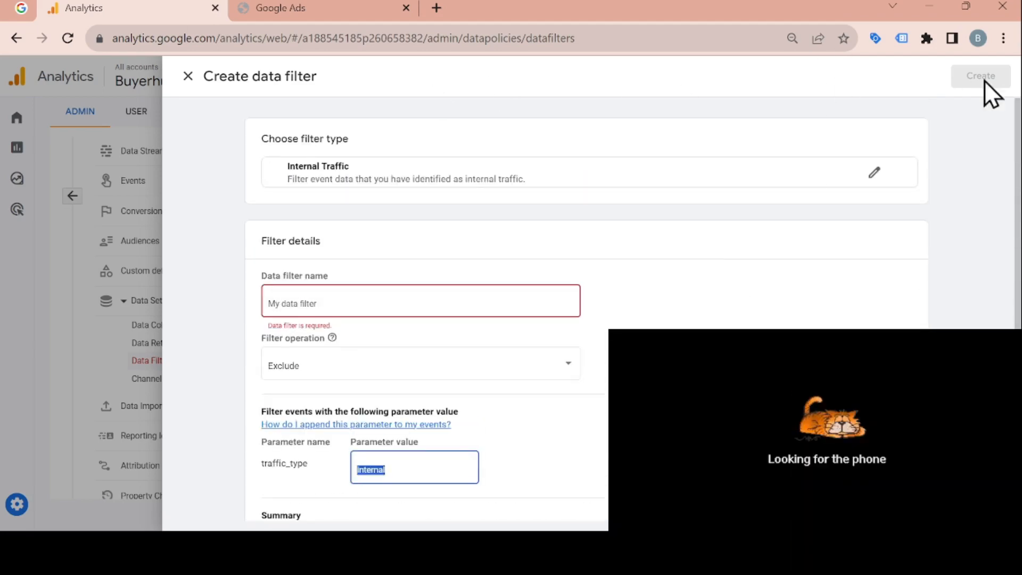
click(188, 77)
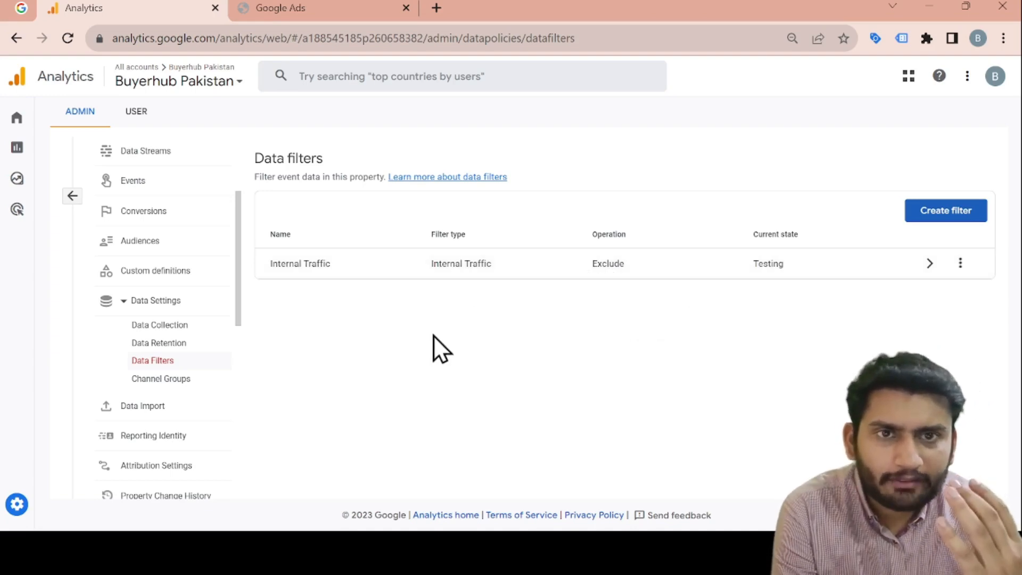
Start a new channel group in the Channel Groups settings and look through its channel list
click(166, 384)
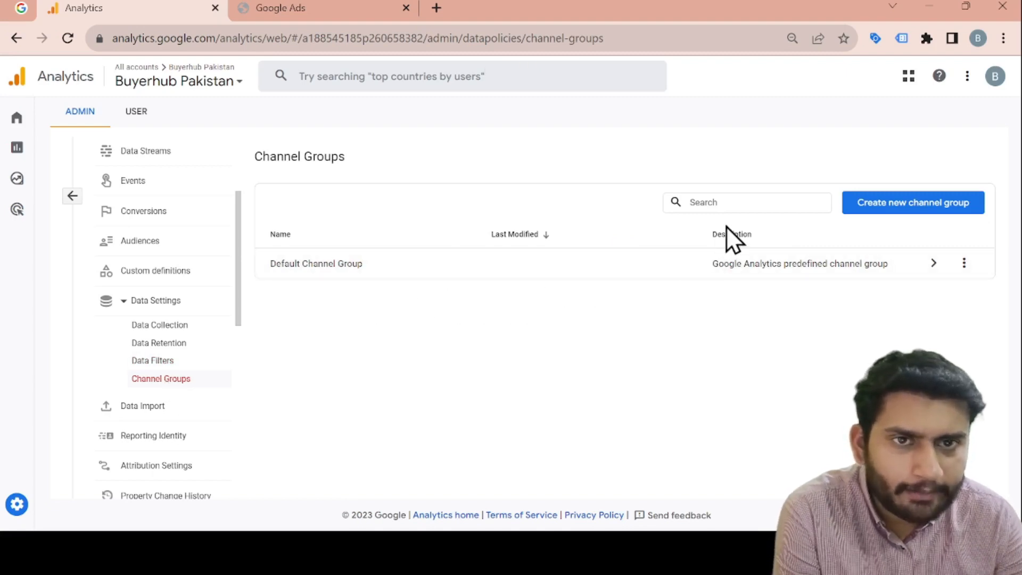
click(874, 206)
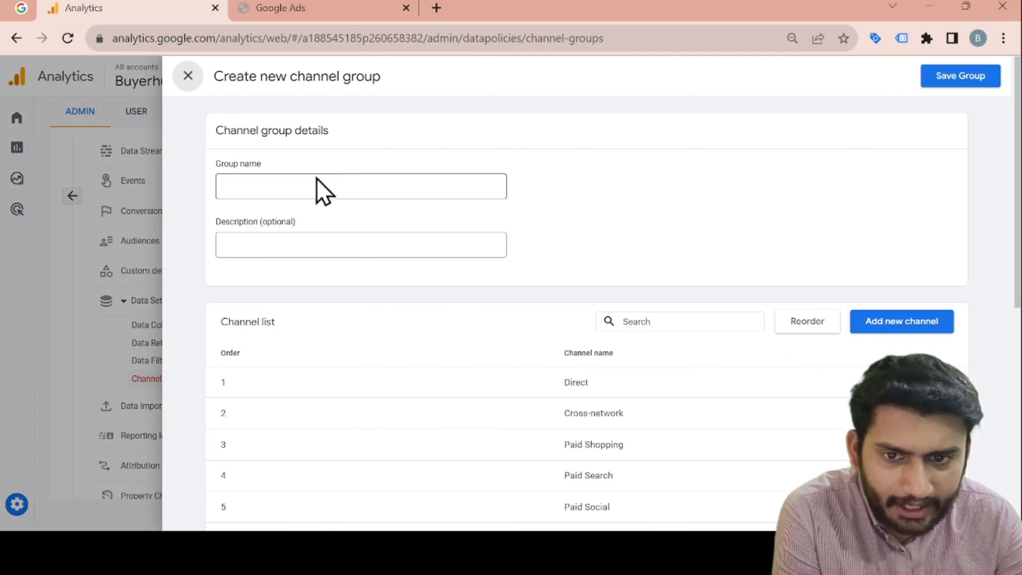
scroll(442, 486, down, 6)
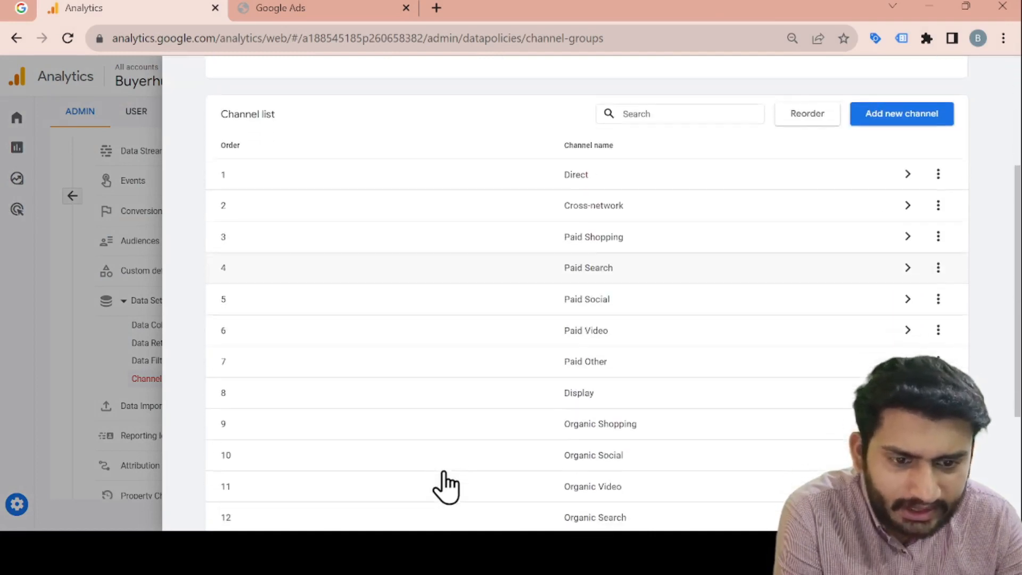
scroll(444, 485, up, 4)
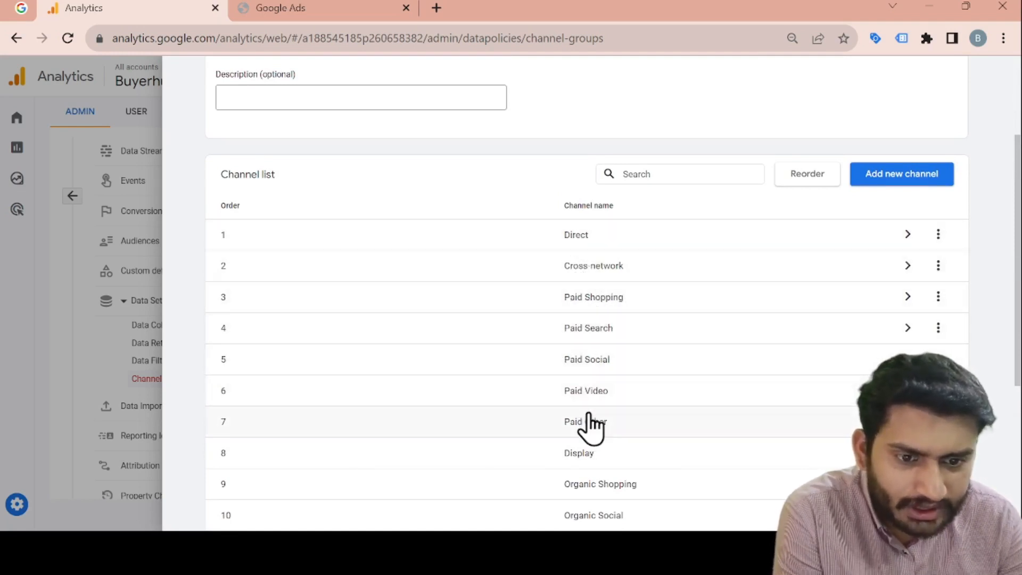
scroll(589, 423, down, 5)
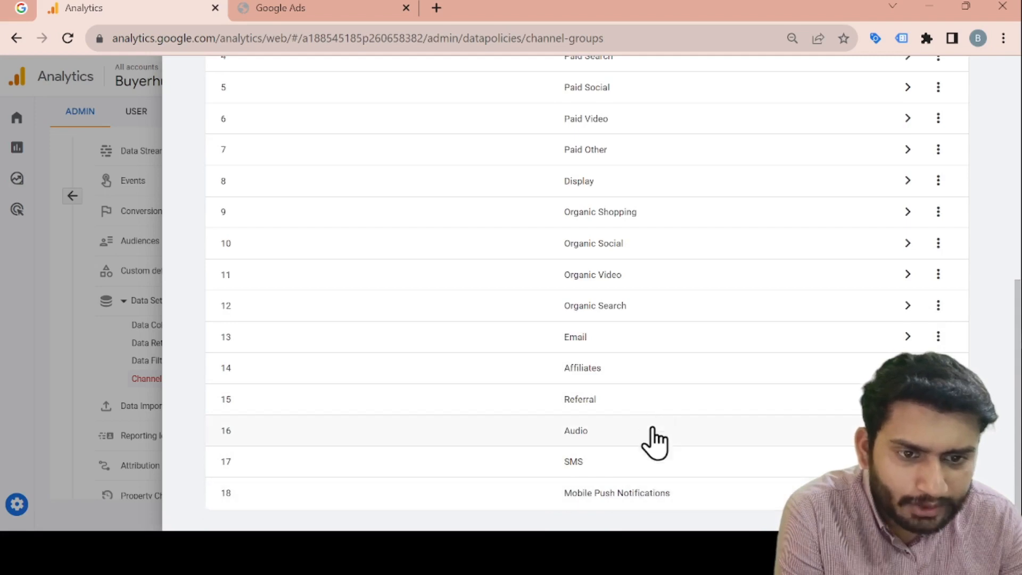
scroll(656, 404, up, 6)
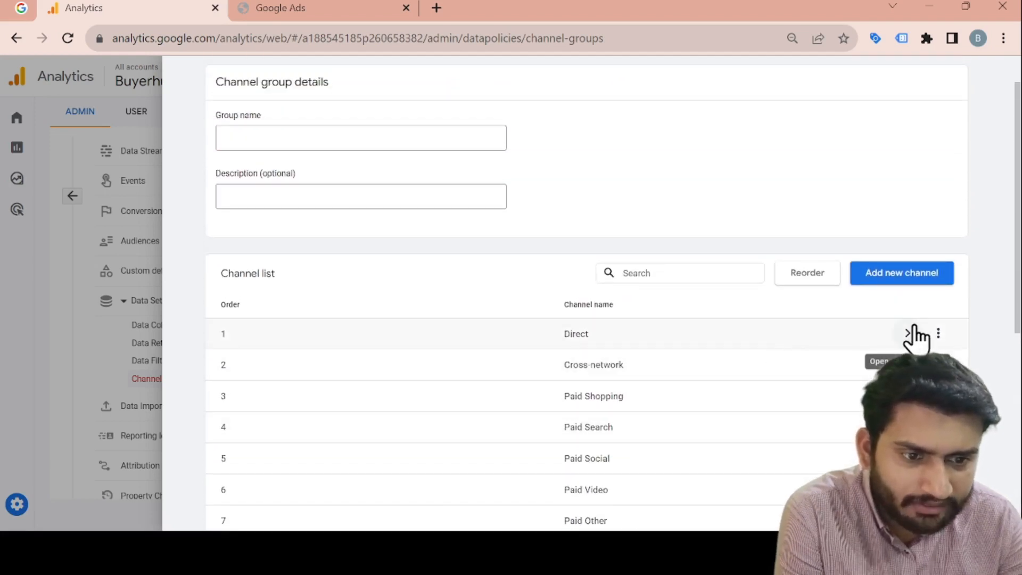
Inspect the conditions of the Direct and Paid Social channels and look over the rest of the channel list
click(908, 332)
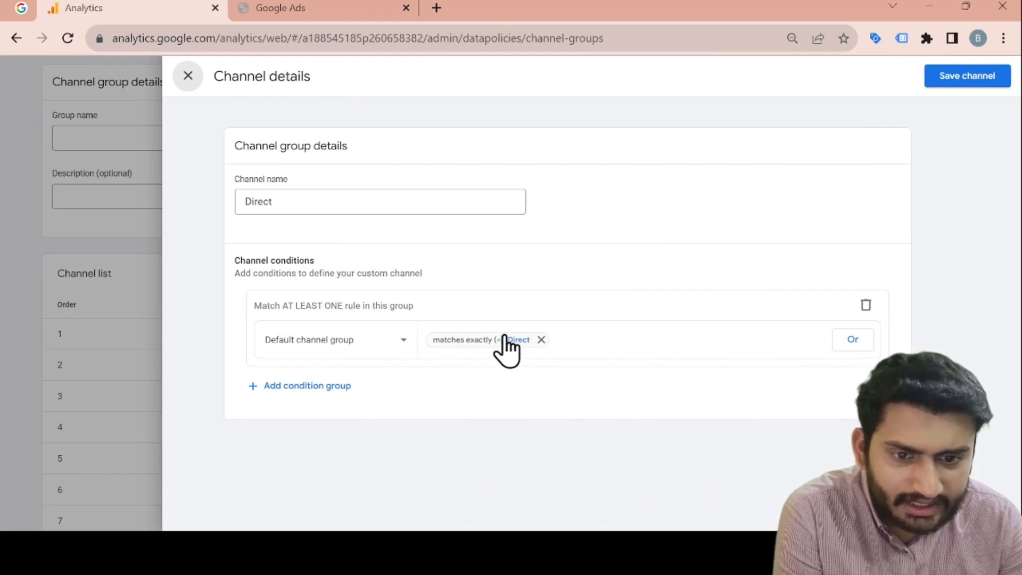
click(107, 355)
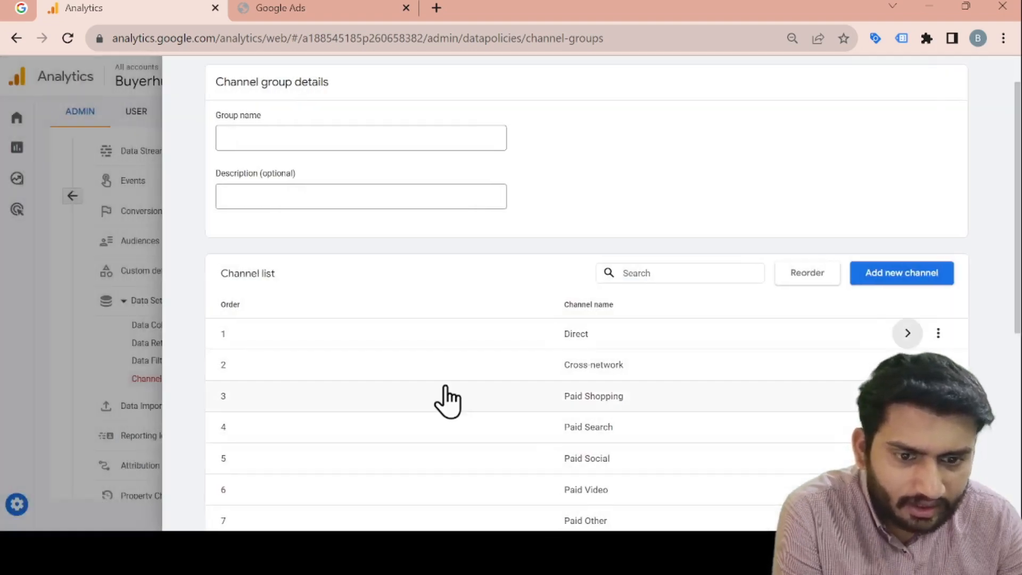
scroll(463, 394, down, 2)
click(694, 356)
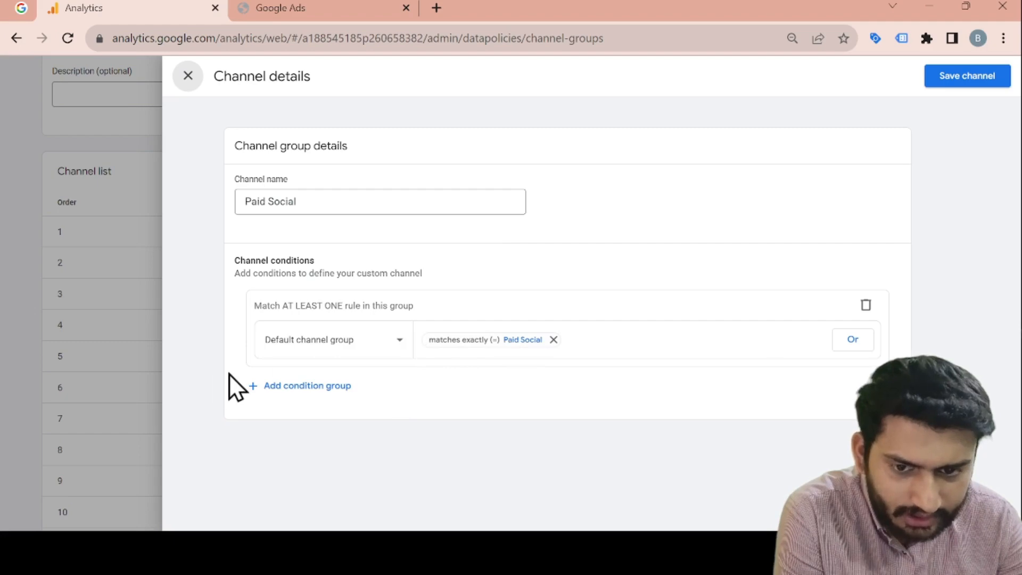
click(65, 331)
scroll(389, 382, down, 5)
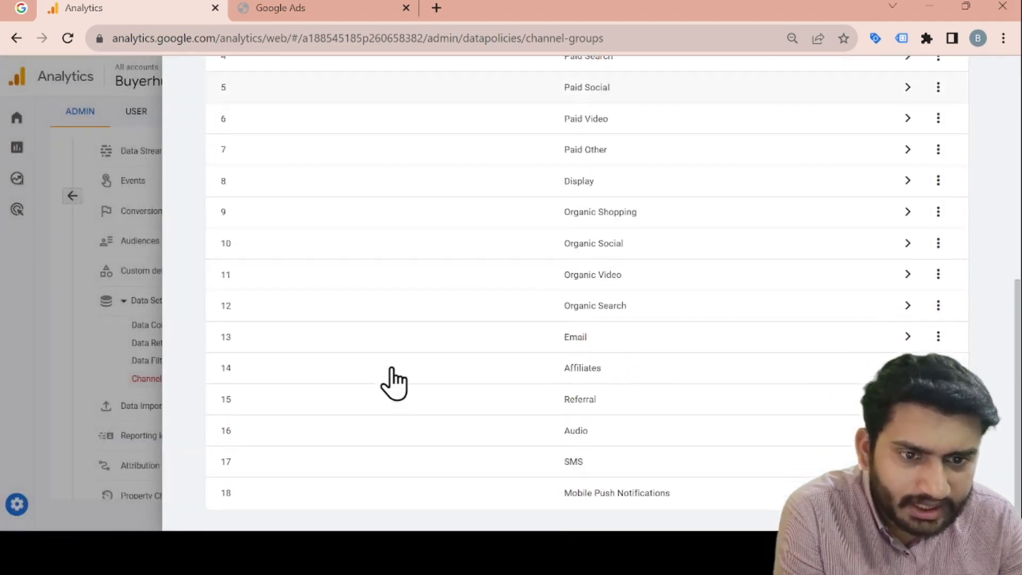
scroll(394, 382, up, 8)
scroll(391, 382, down, 5)
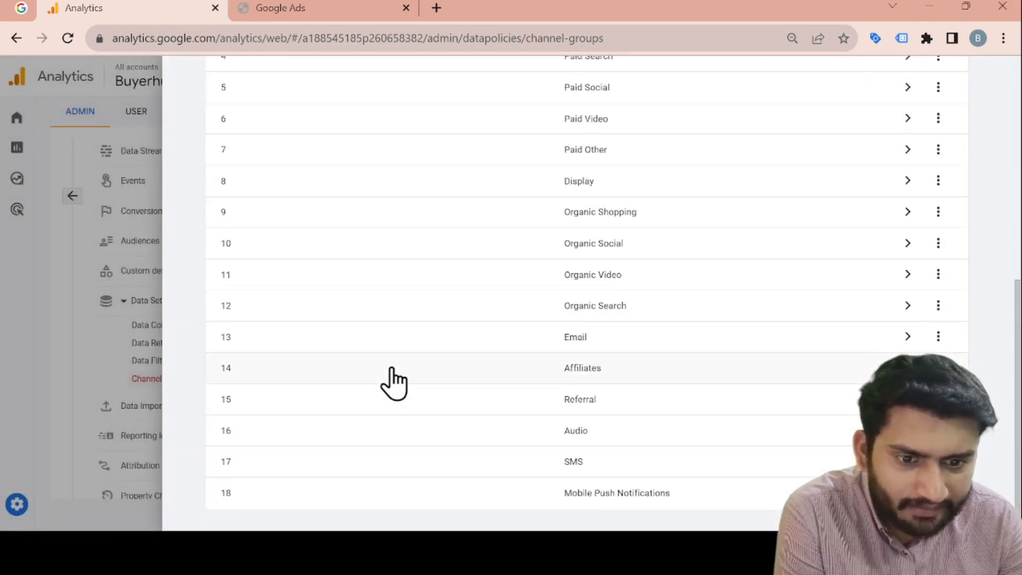
Start a new channel in the group, name it "Food Panda" and copy the name
scroll(388, 383, up, 5)
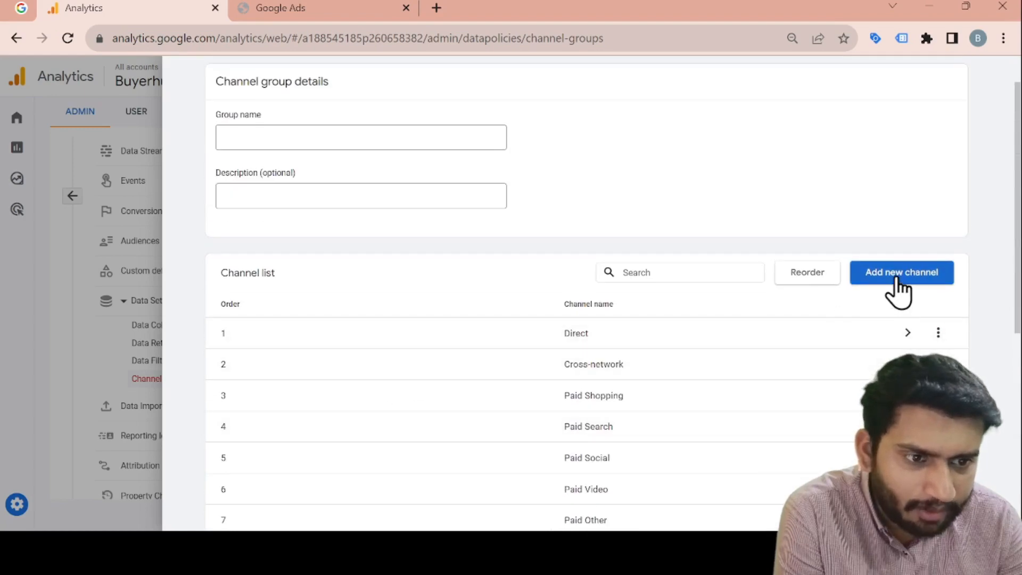
click(896, 281)
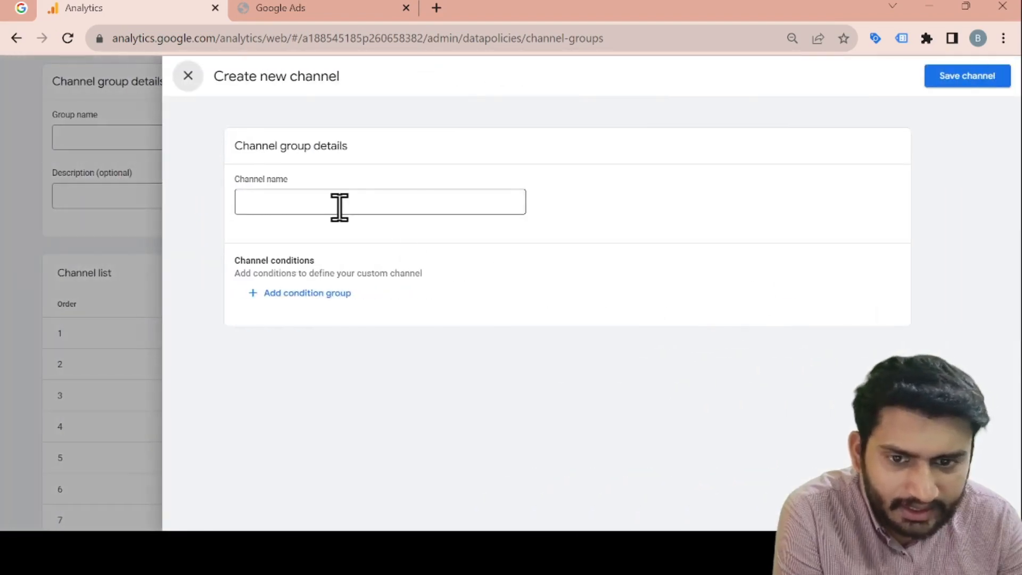
click(339, 203)
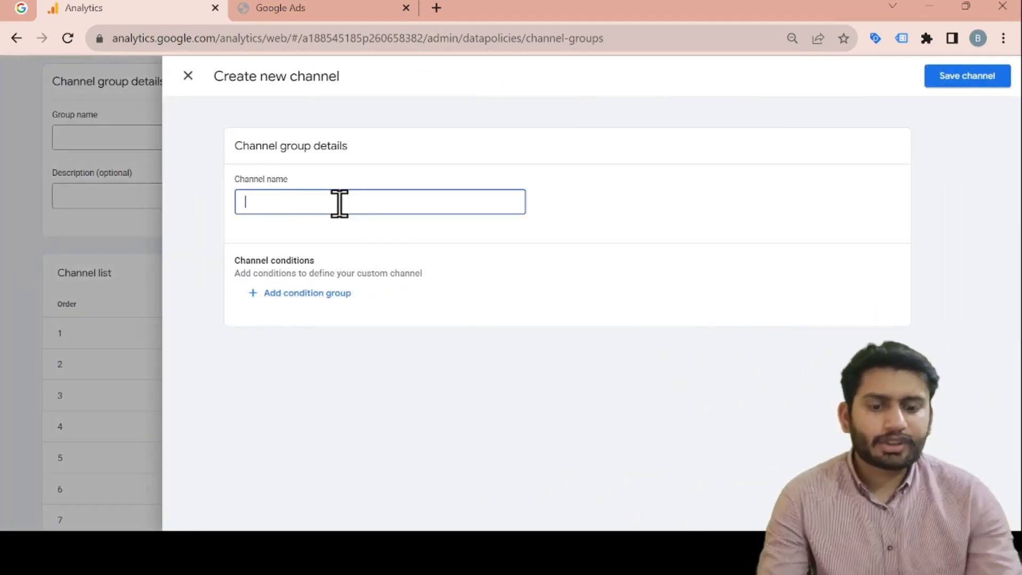
text(Foo)
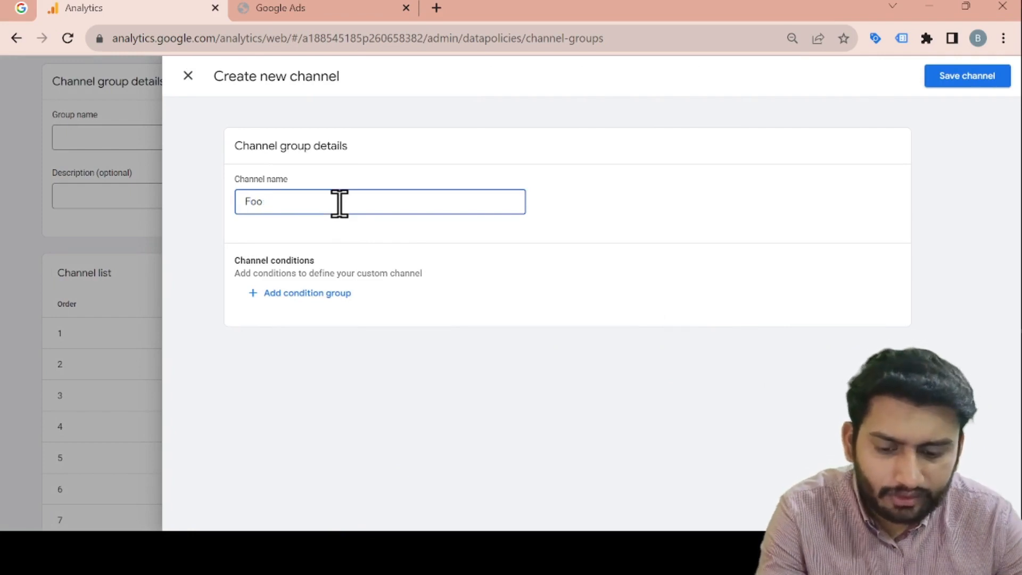
text(fd Pand)
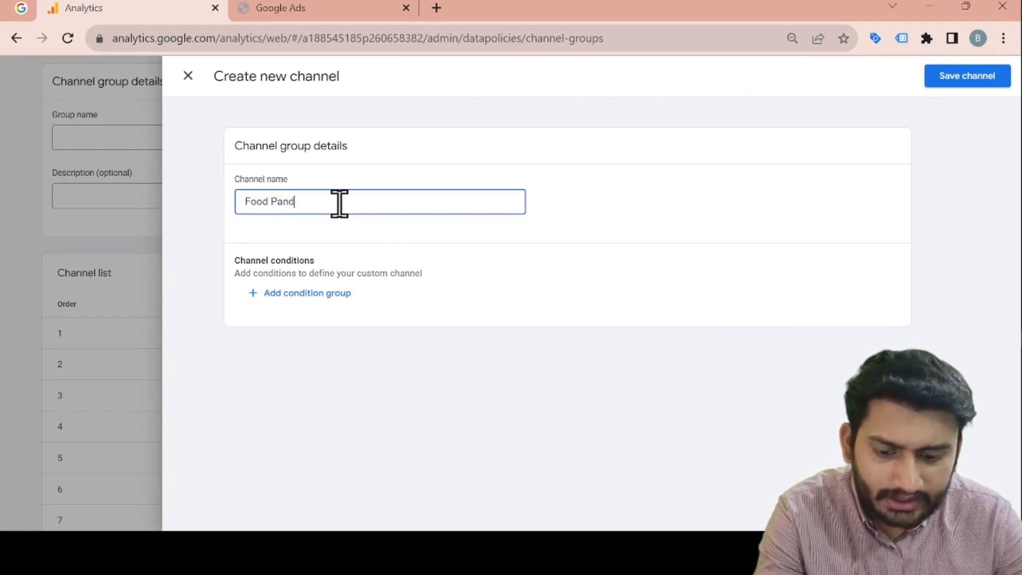
text(a)
key(ctrl+a)
key(ctrl+c)
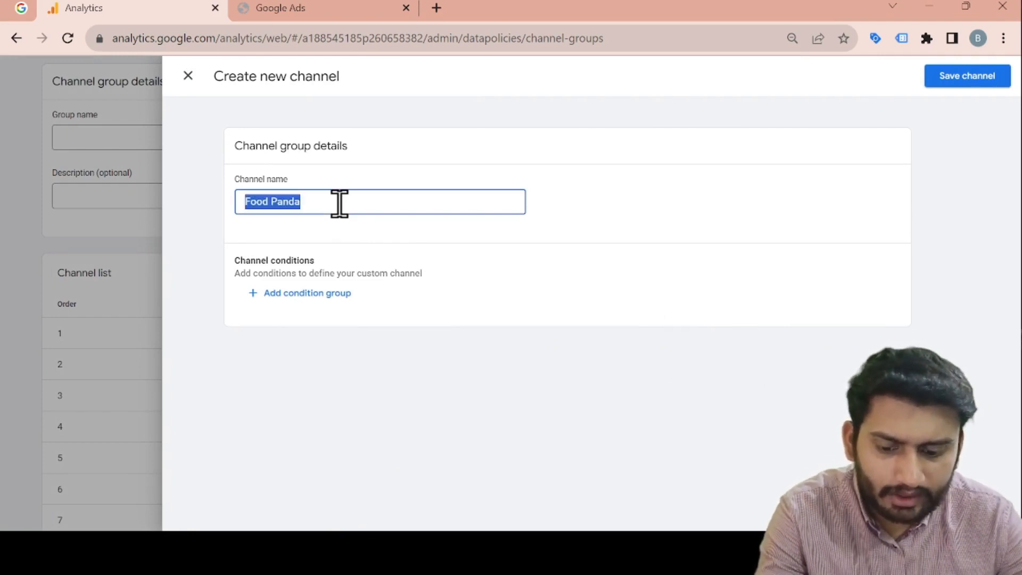
Add a condition group to the Food Panda channel, check the condition choices, and close the channel without saving
click(303, 293)
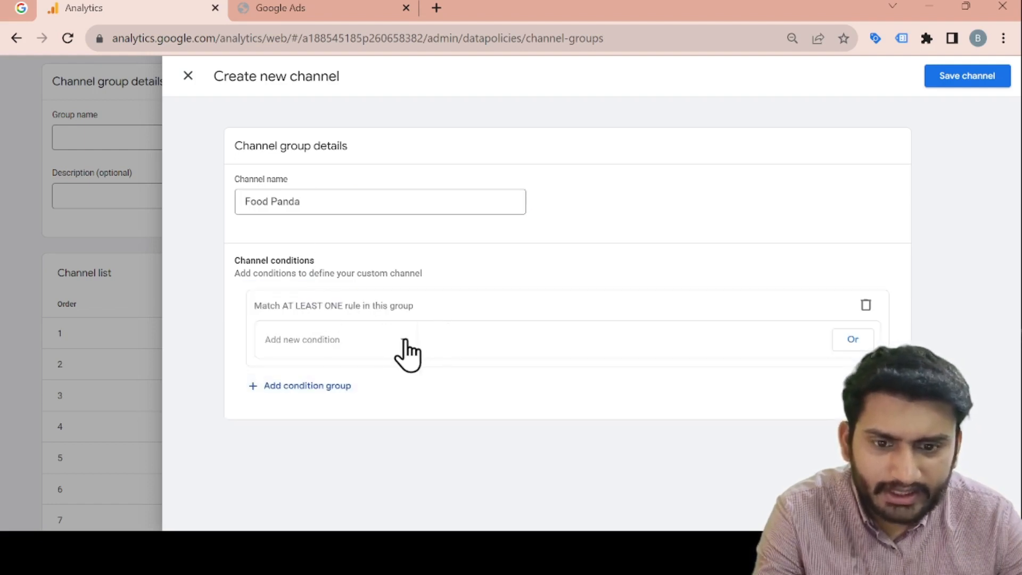
click(402, 341)
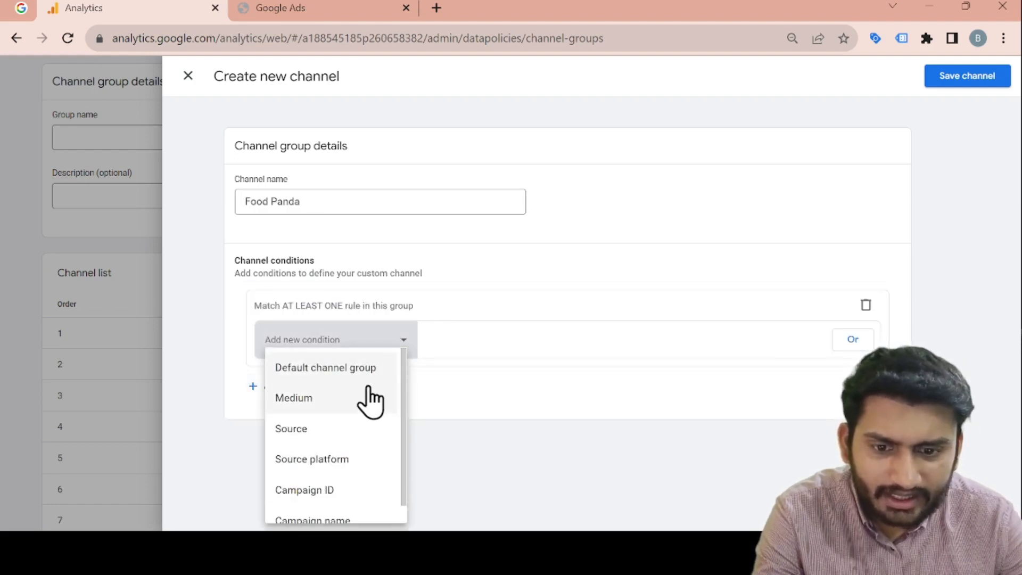
click(136, 336)
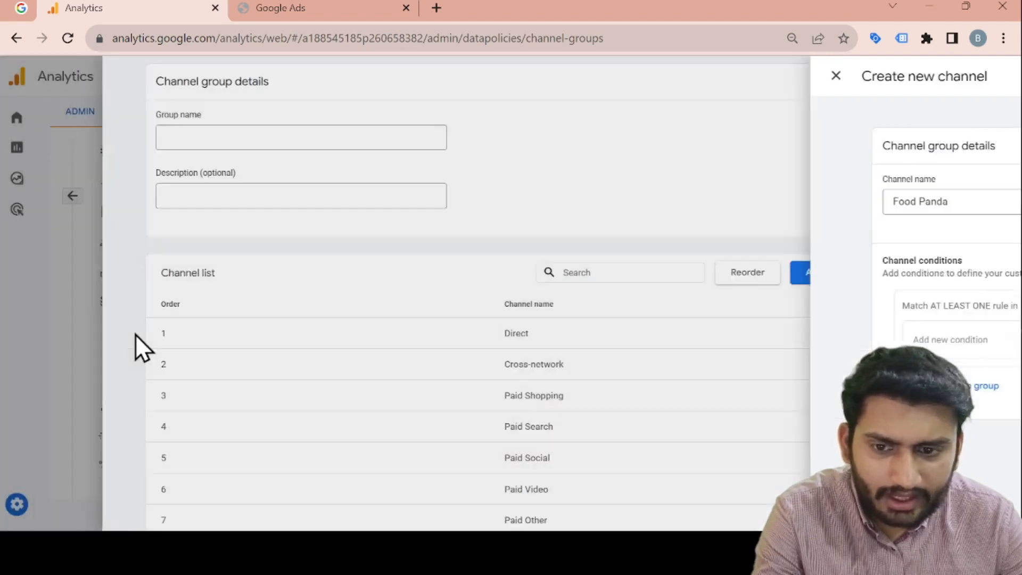
Inspect the Cross-network channel's conditions and return to the channel list
click(654, 369)
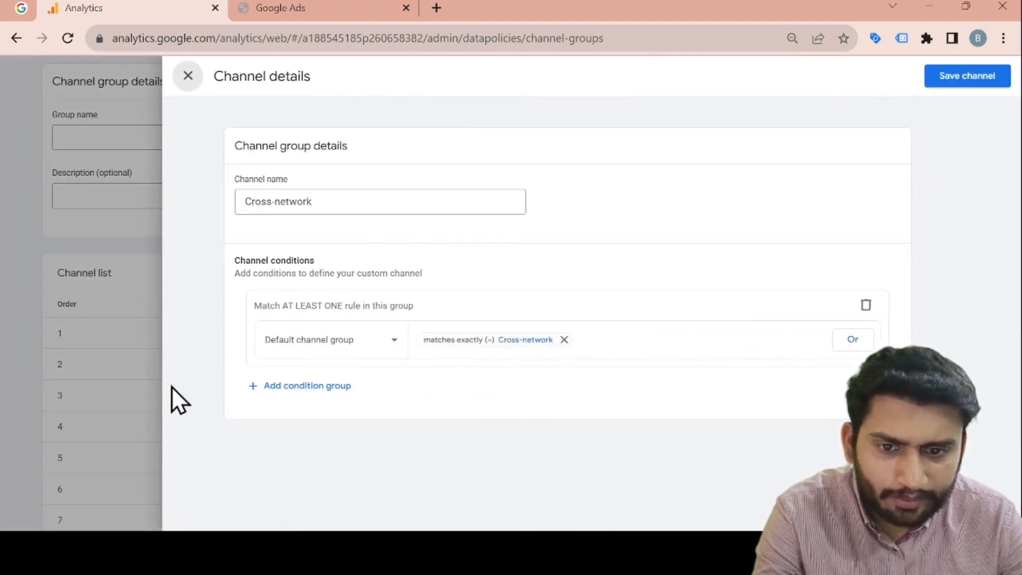
click(87, 386)
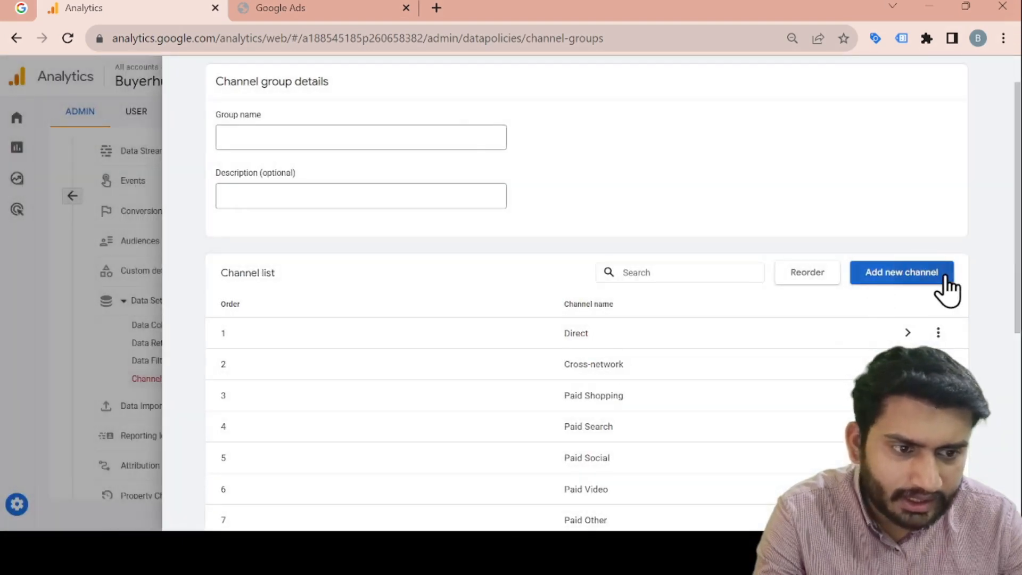
Create a new channel named "Food Panda" and add a condition group based on Default channel group
click(902, 272)
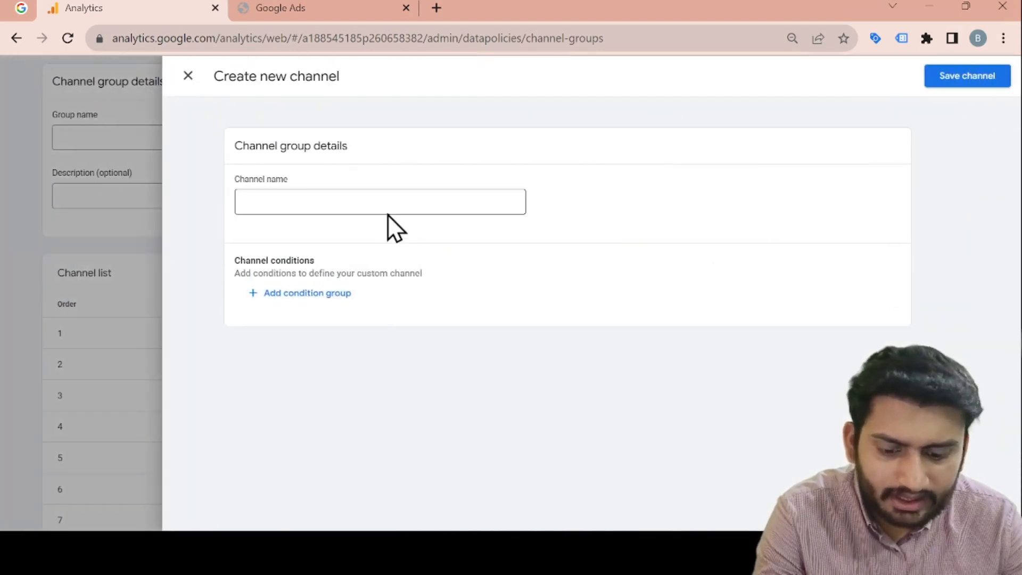
click(387, 214)
text(Food Panda)
click(320, 297)
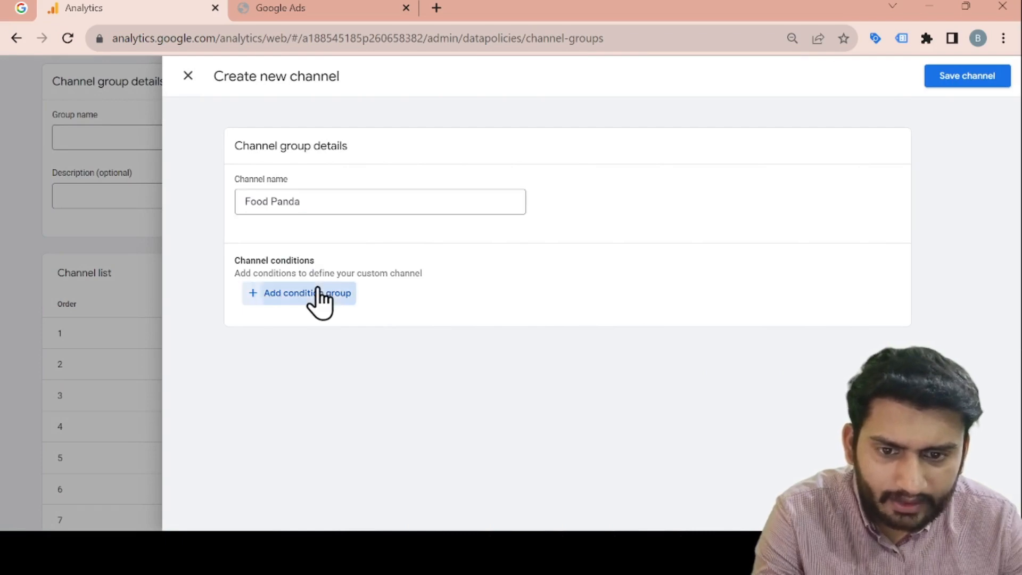
click(376, 349)
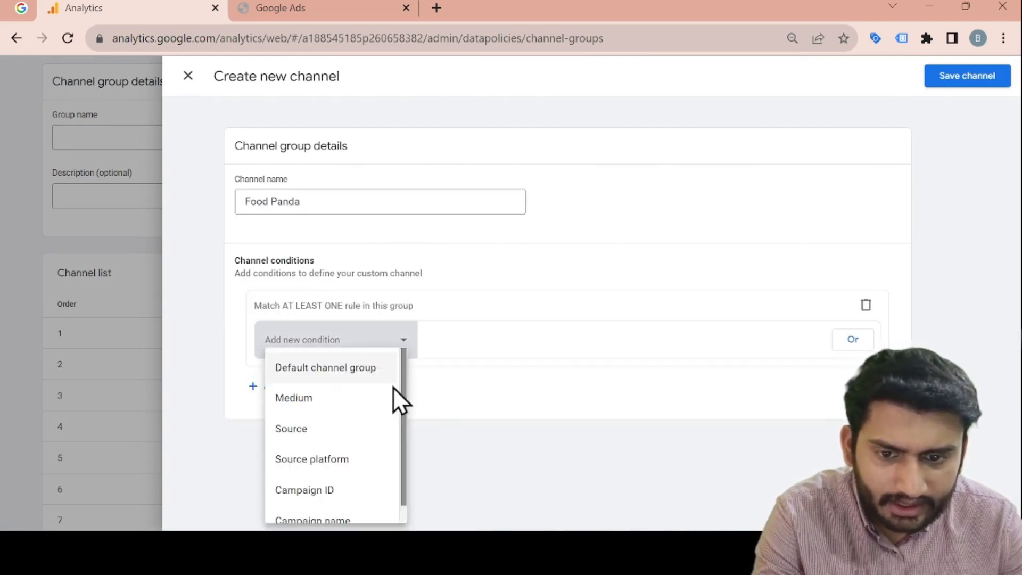
click(373, 372)
Add the condition matches exactly "food panda" in lowercase to the Default channel group rule and apply it
click(517, 340)
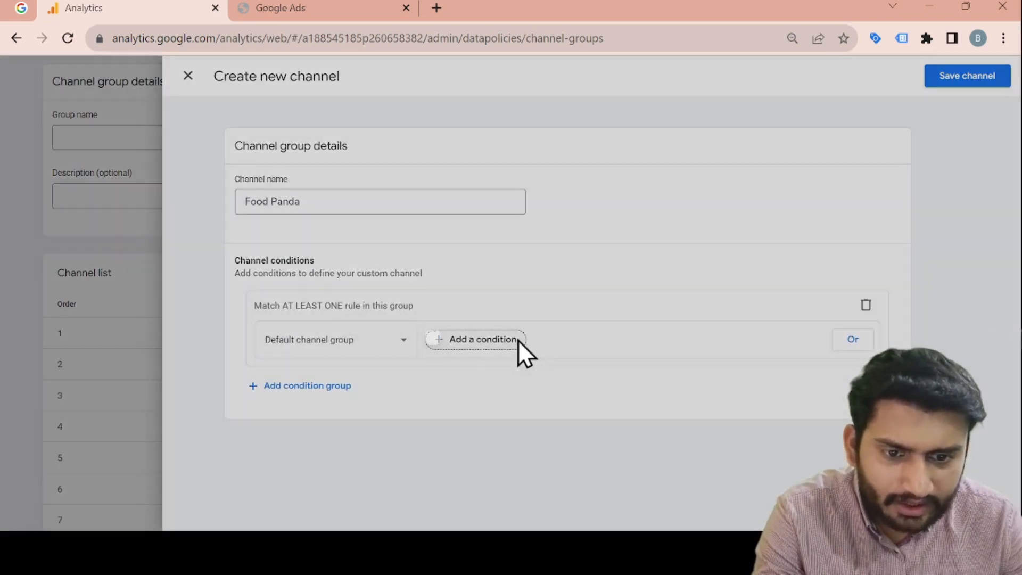
click(530, 413)
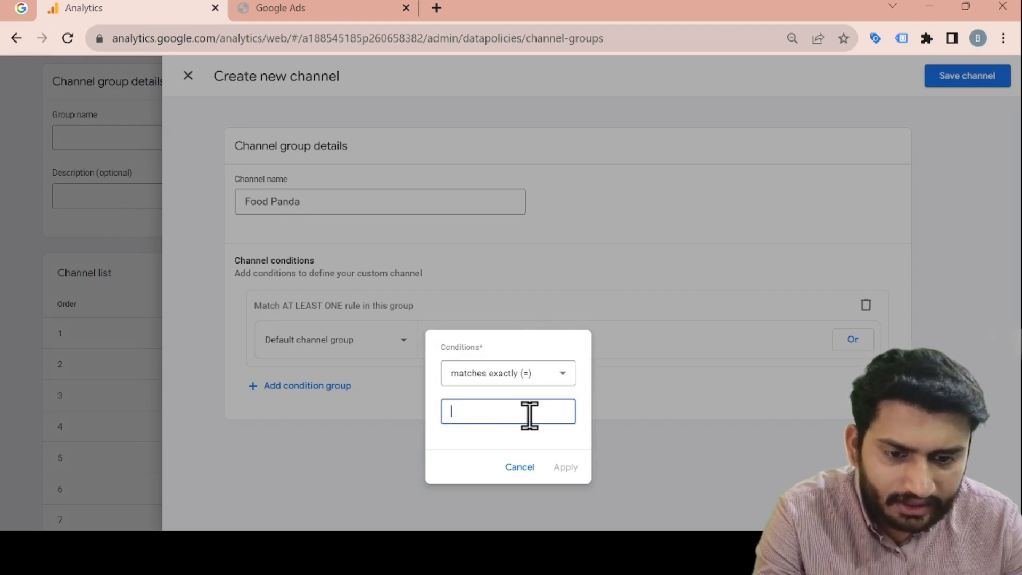
key(ctrl+v)
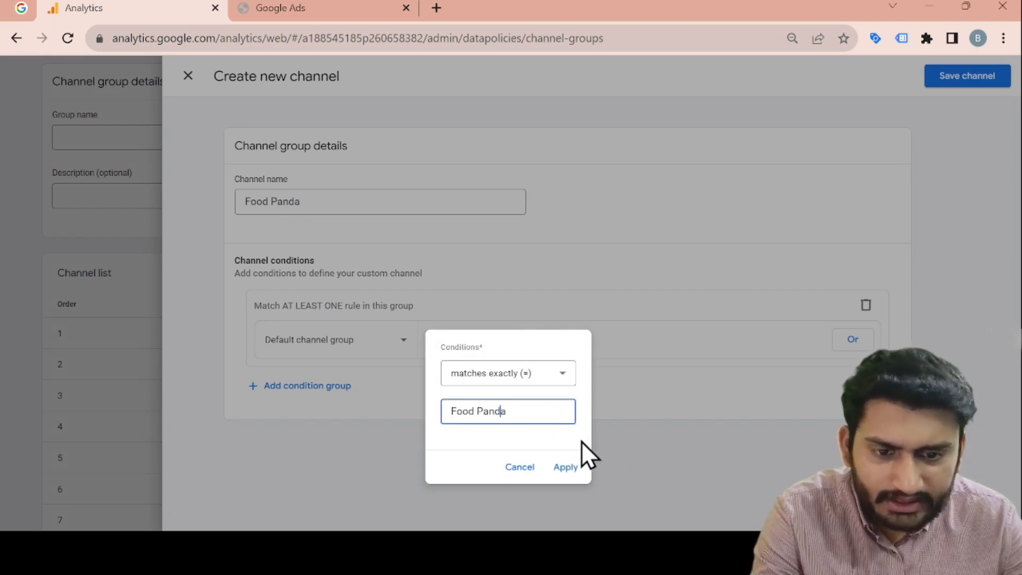
key(Left)
key(Left)
key(Left)
key(Left)
key(Left)
key(Left)
key(Left)
key(Left)
key(Left)
key(Right)
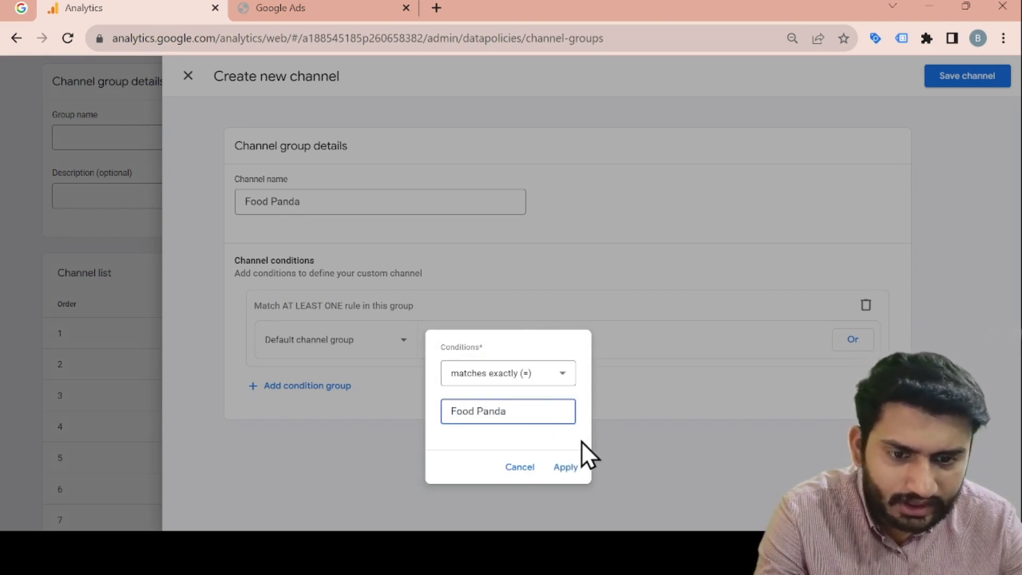
key(BackSpace)
text(f)
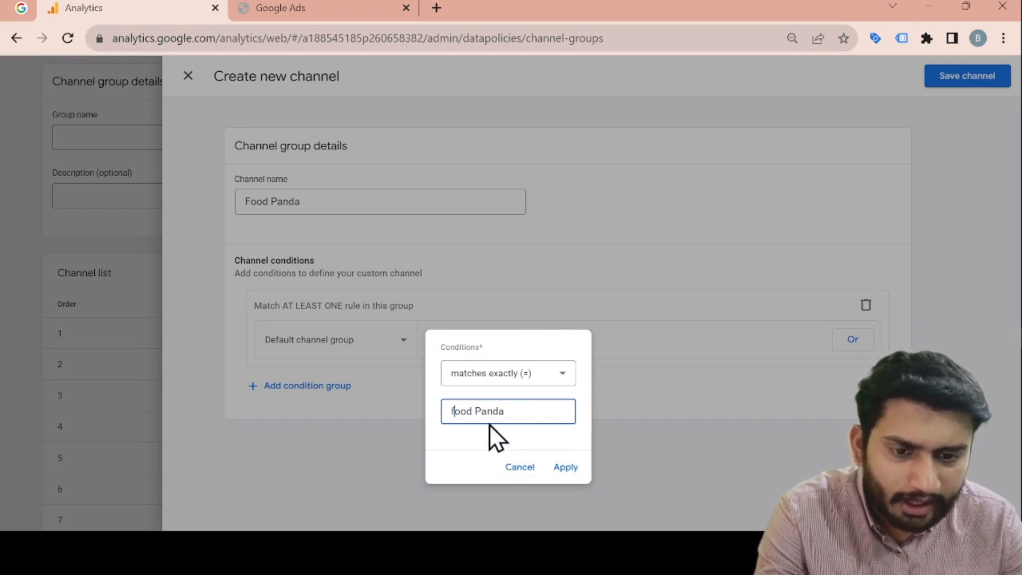
click(480, 410)
key(BackSpace)
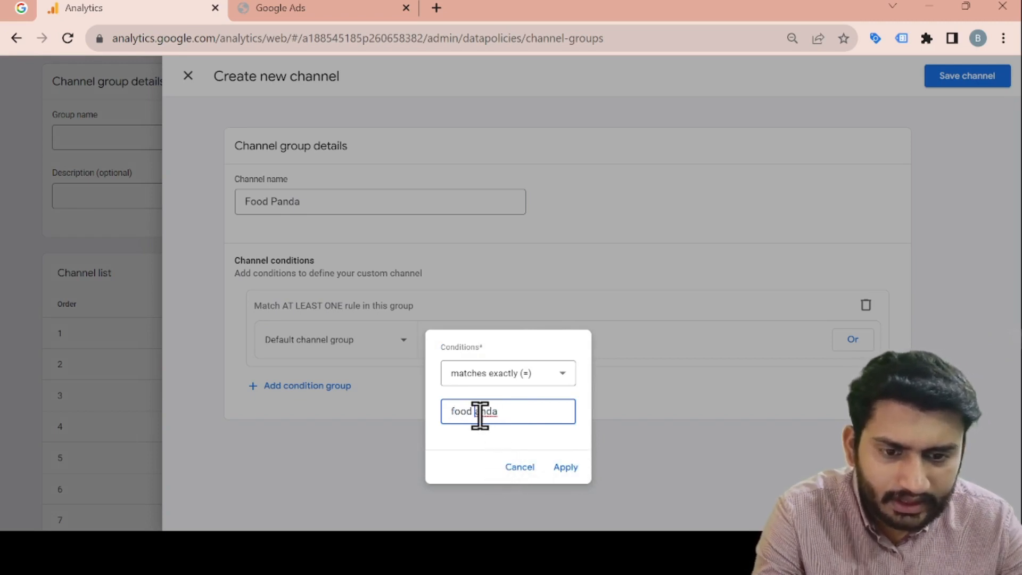
text(p)
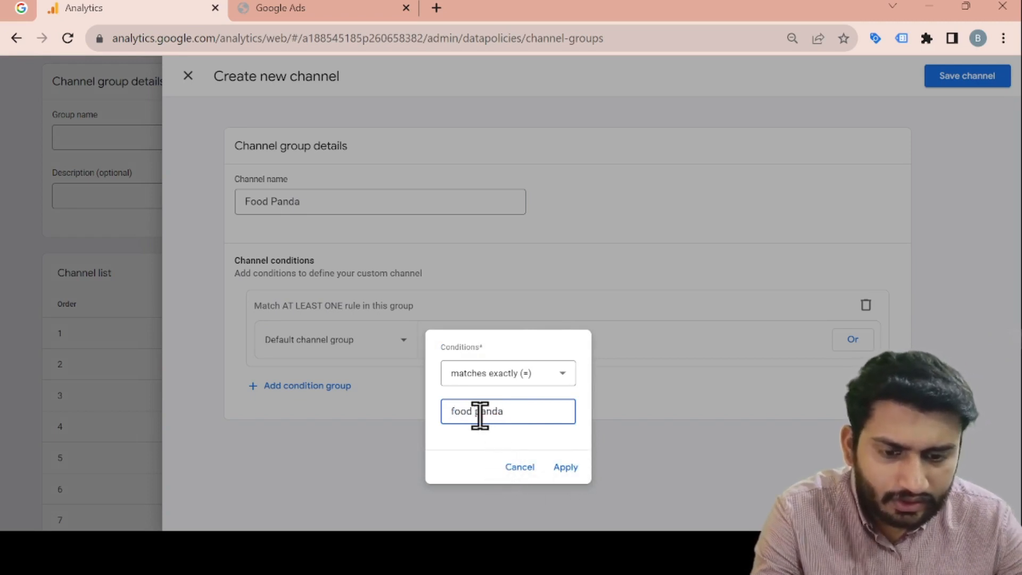
click(560, 467)
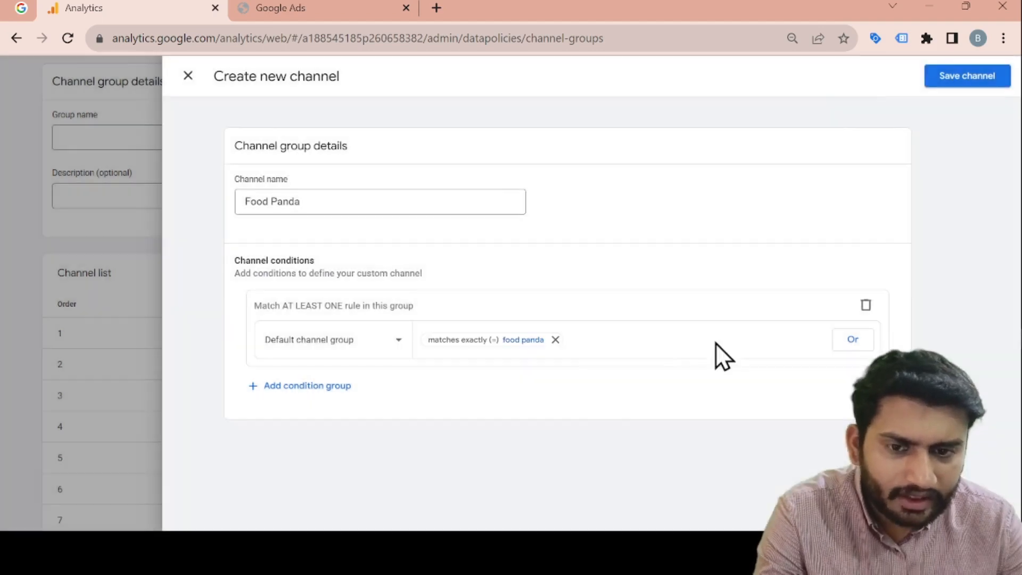
Save the Food Panda channel into the channel list and close the new channel group without saving it
click(975, 82)
scroll(634, 347, down, 6)
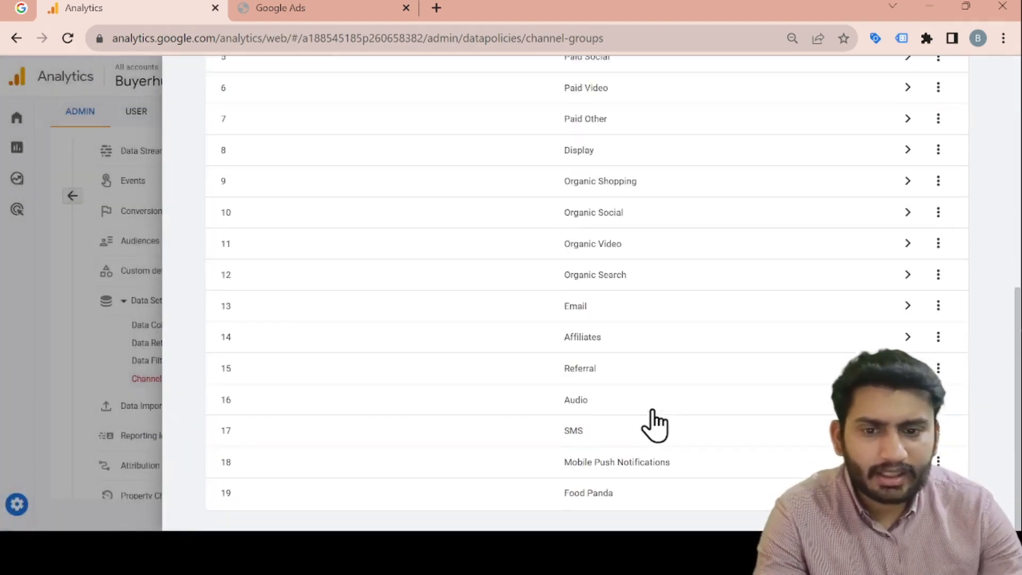
scroll(652, 410, up, 3)
scroll(652, 410, down, 4)
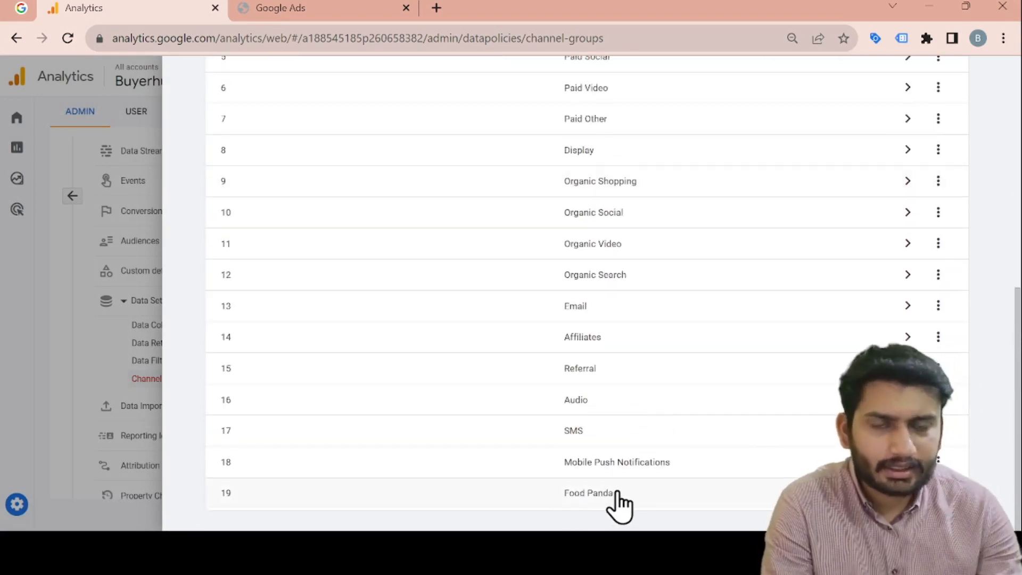
scroll(654, 306, up, 6)
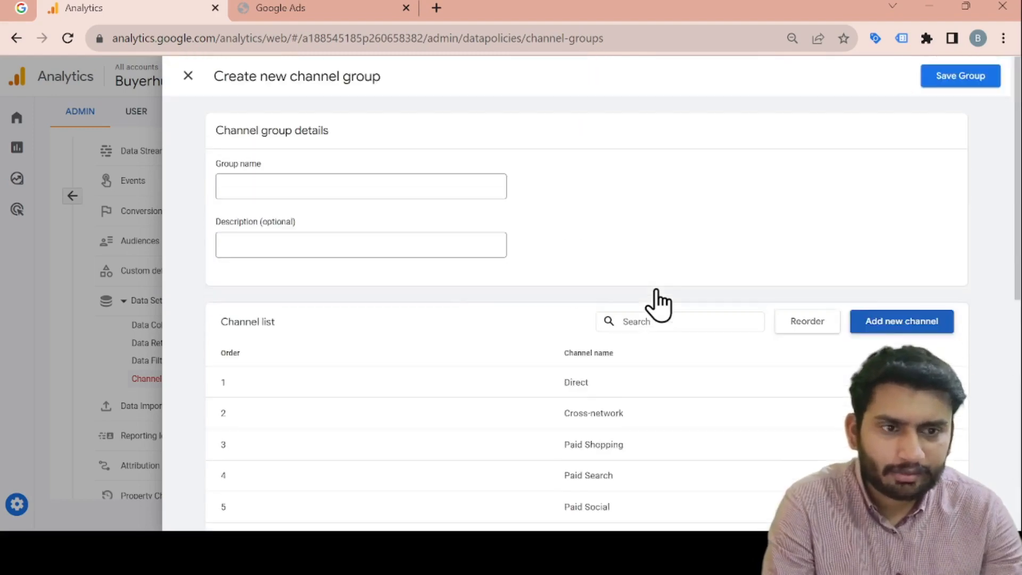
click(188, 76)
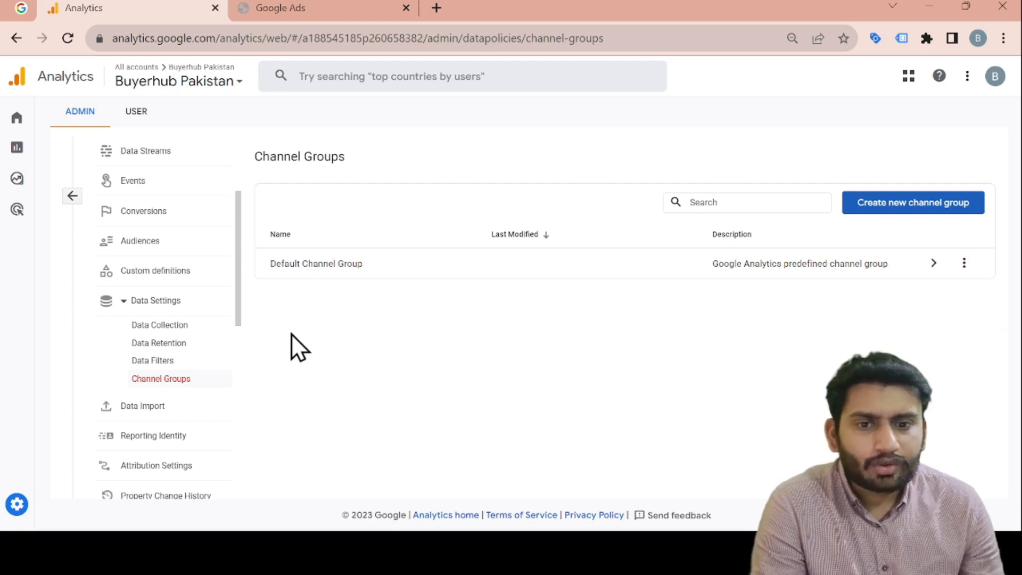
Look through the Default Channel Group's details and channel list, and return to the list of channel groups
click(413, 268)
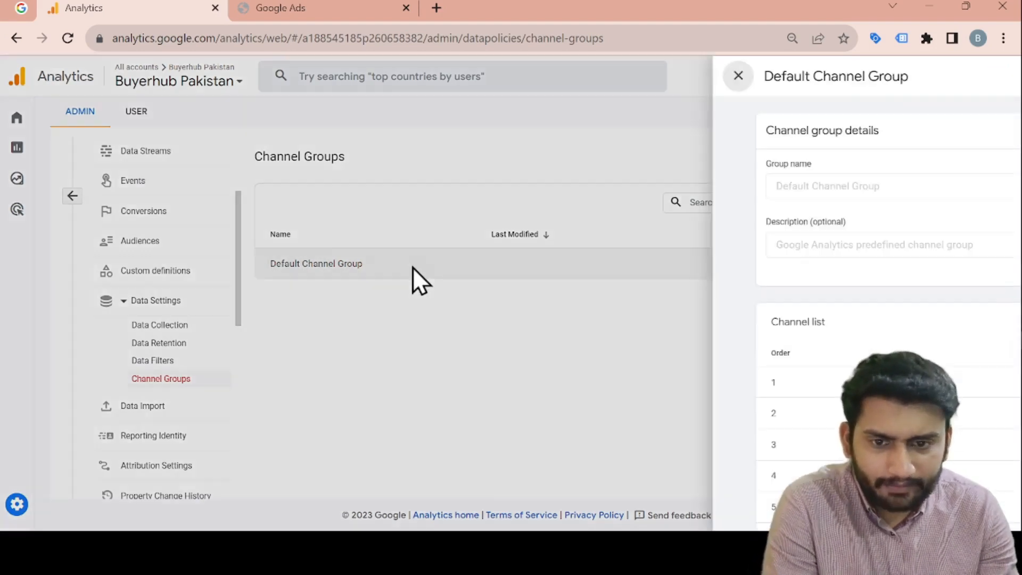
scroll(582, 355, down, 8)
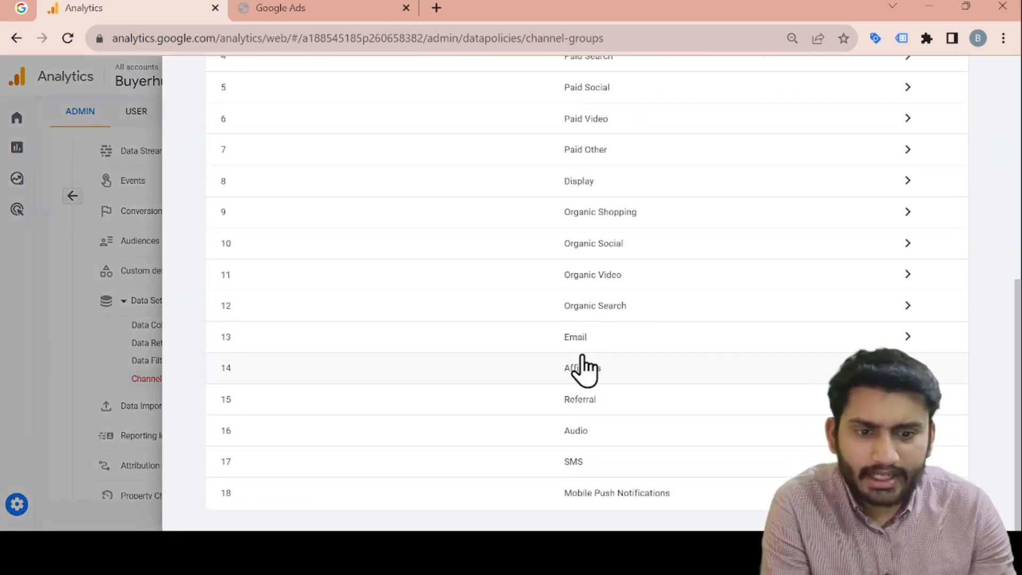
scroll(584, 367, up, 8)
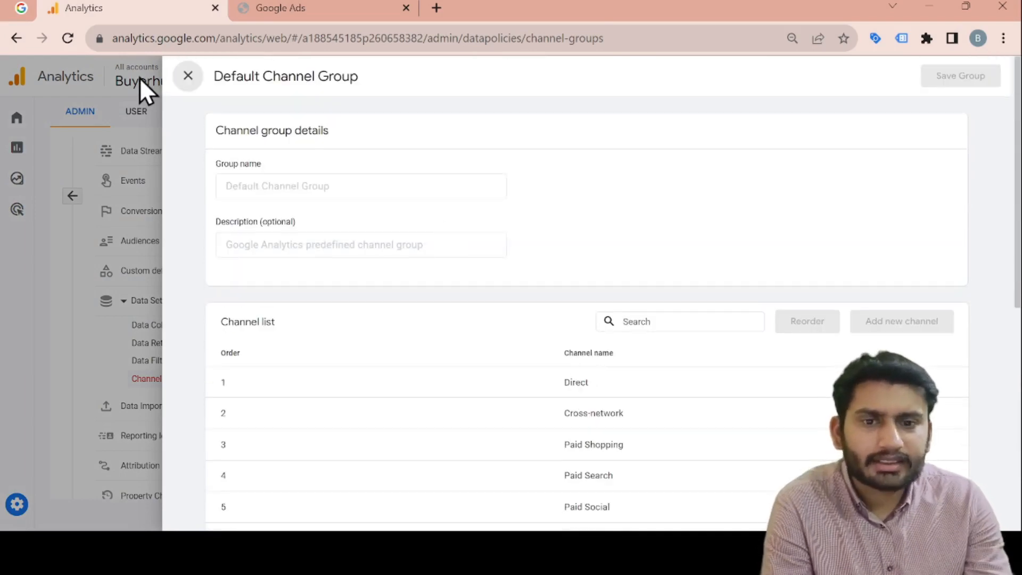
click(187, 76)
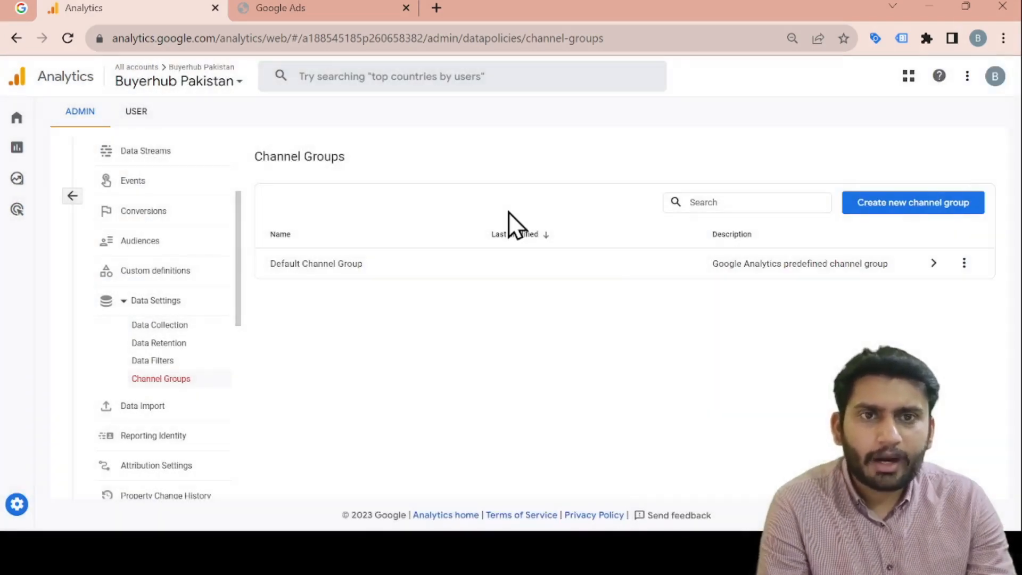